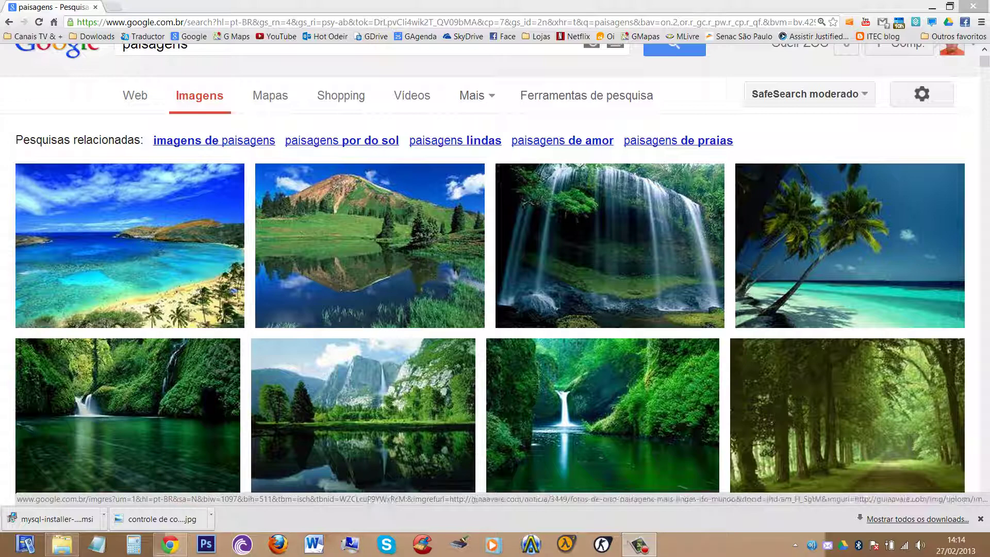
- Switch to File Explorer and open the Wallpapper folder in the desktop location
click(75, 547)
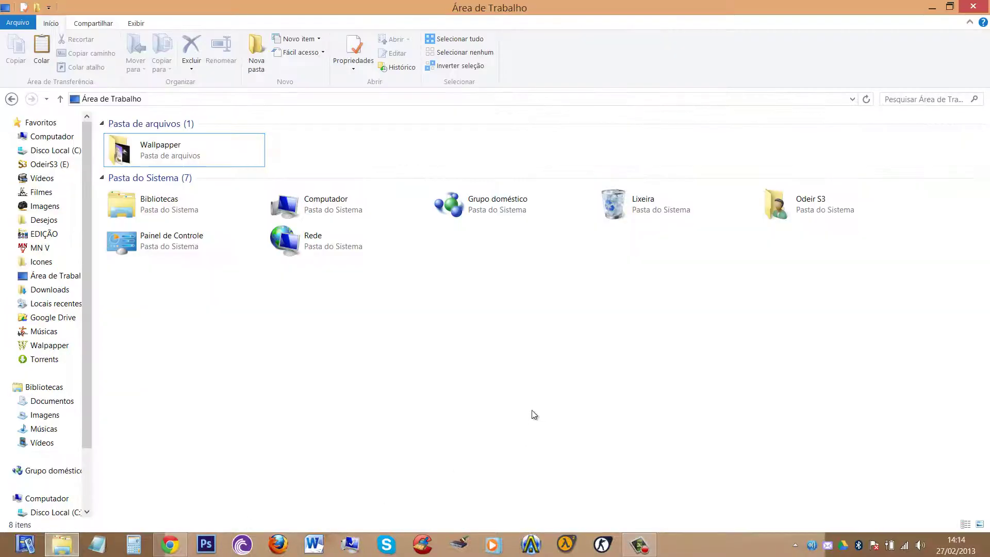
click(168, 153)
double_click(168, 153)
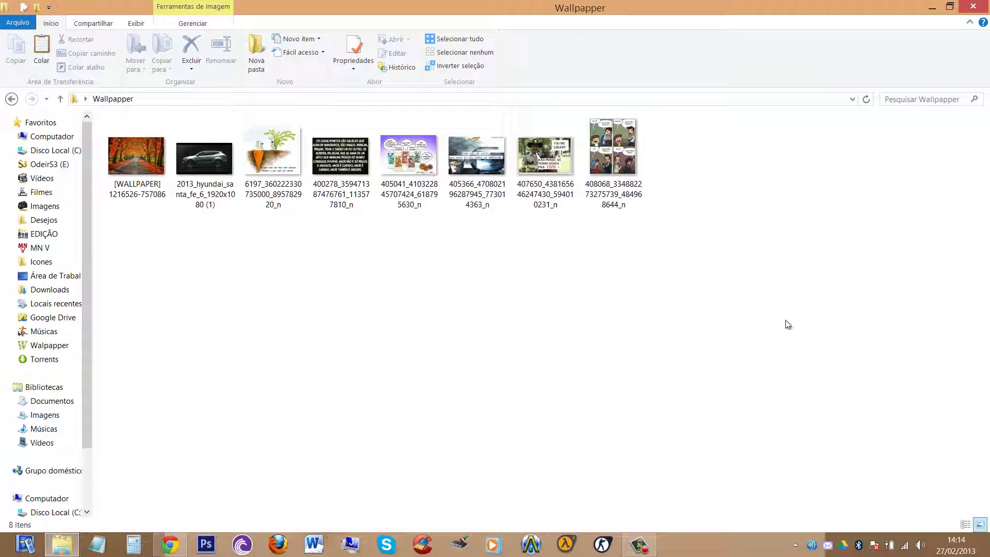
- Set all images in the Wallpapper folder as the desktop background and minimize the open windows to show the desktop
mouse_move(783, 316)
mouse_down()
mouse_move(592, 239)
mouse_move(453, 122)
mouse_move(146, 148)
mouse_move(125, 137)
mouse_up()
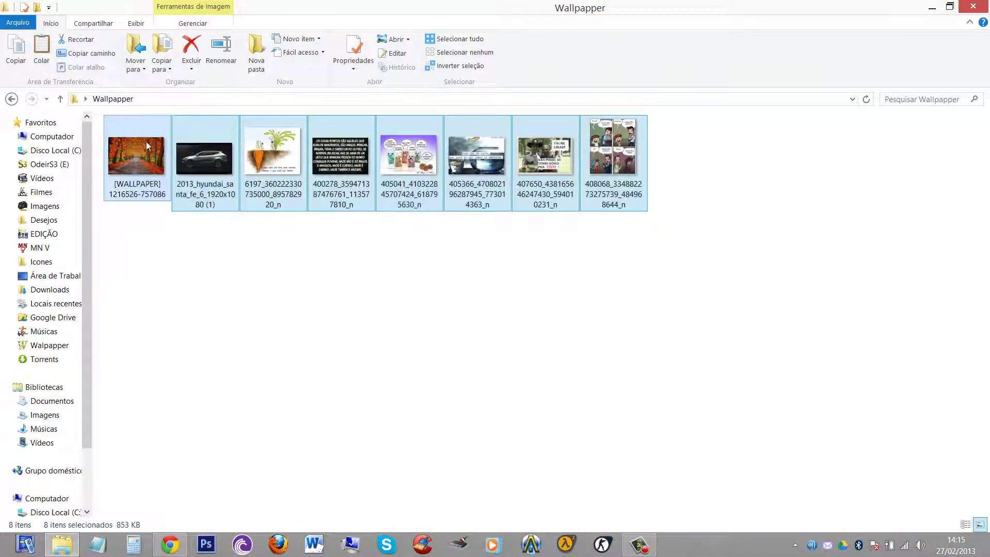
right_click(205, 147)
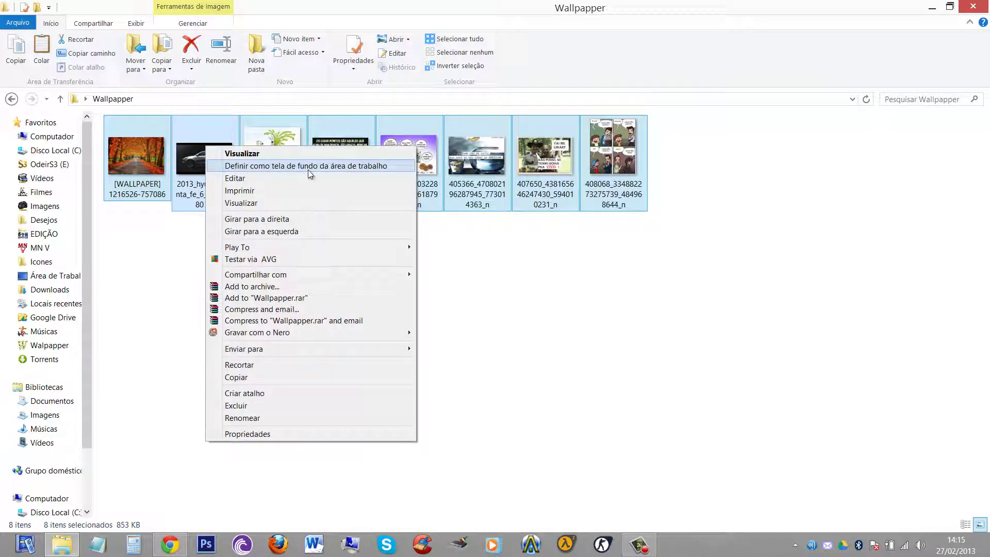
click(382, 168)
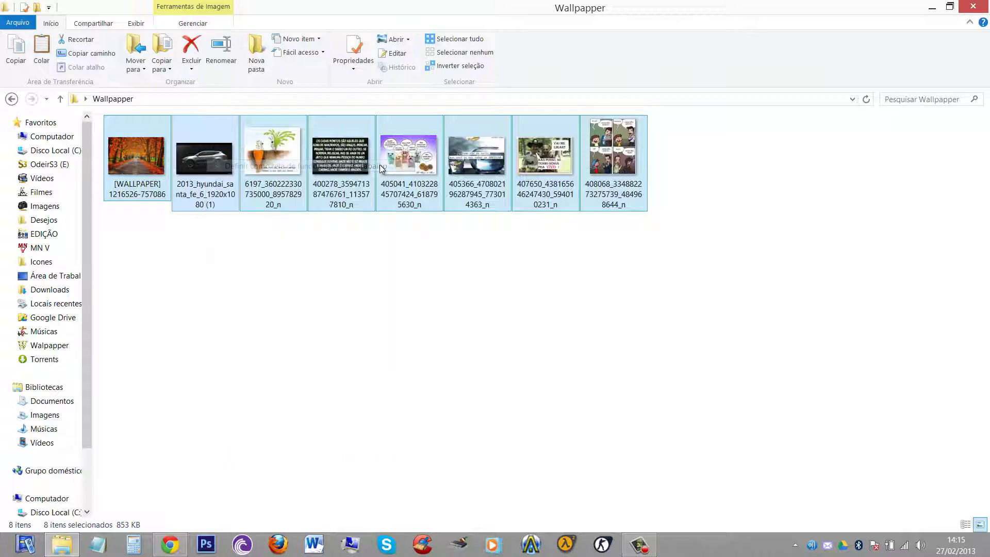
click(932, 14)
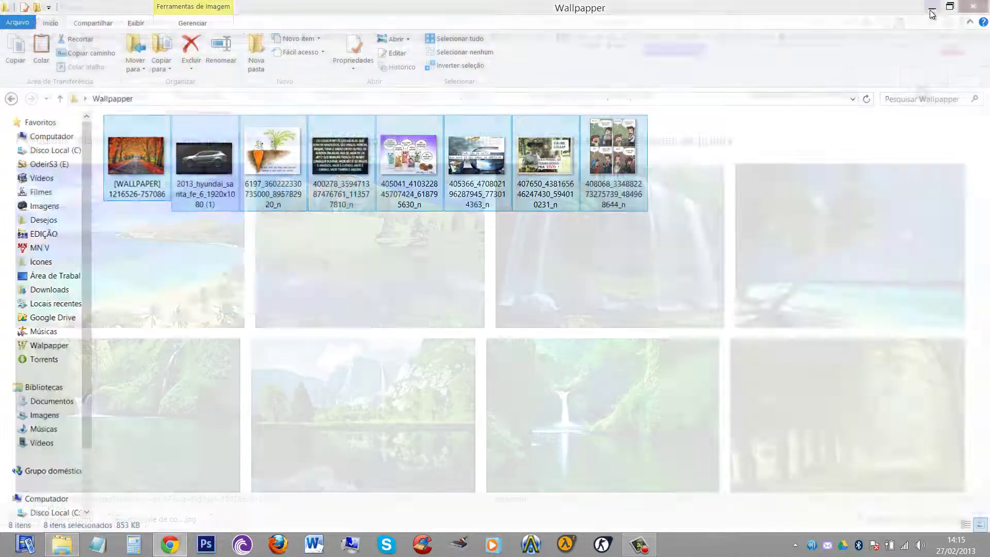
click(931, 5)
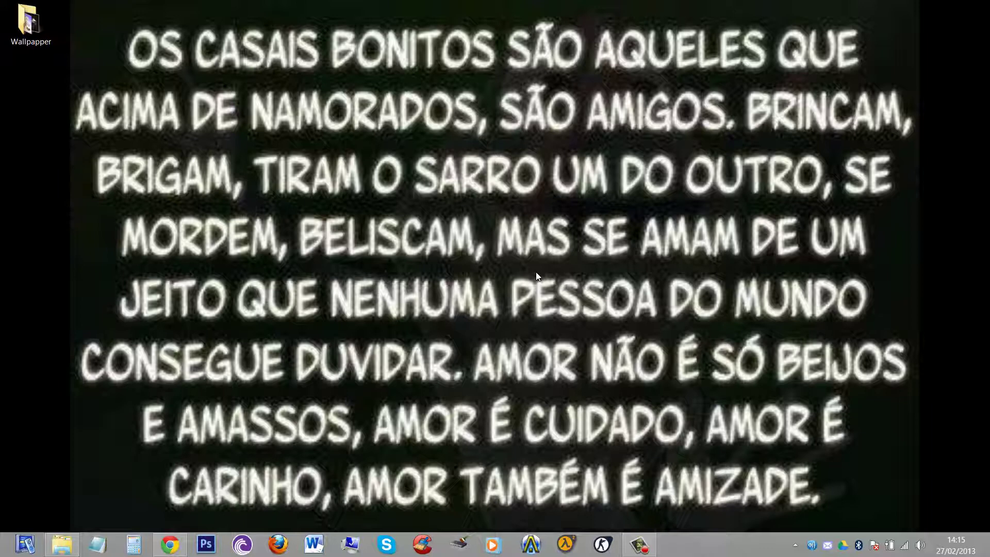
- Open the desktop background settings from the desktop's personalization options and compare the listed images with the Wallpapper folder
right_click(494, 246)
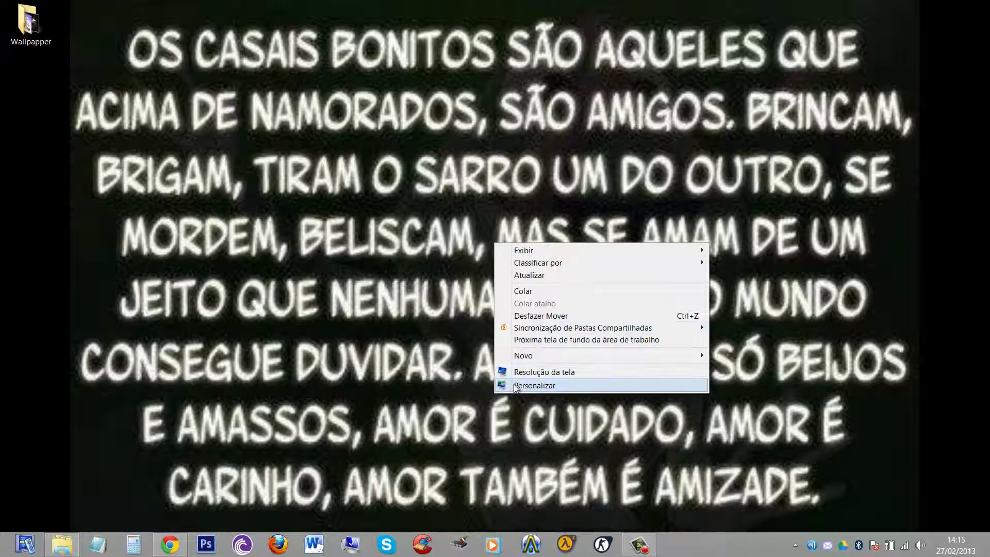
click(551, 387)
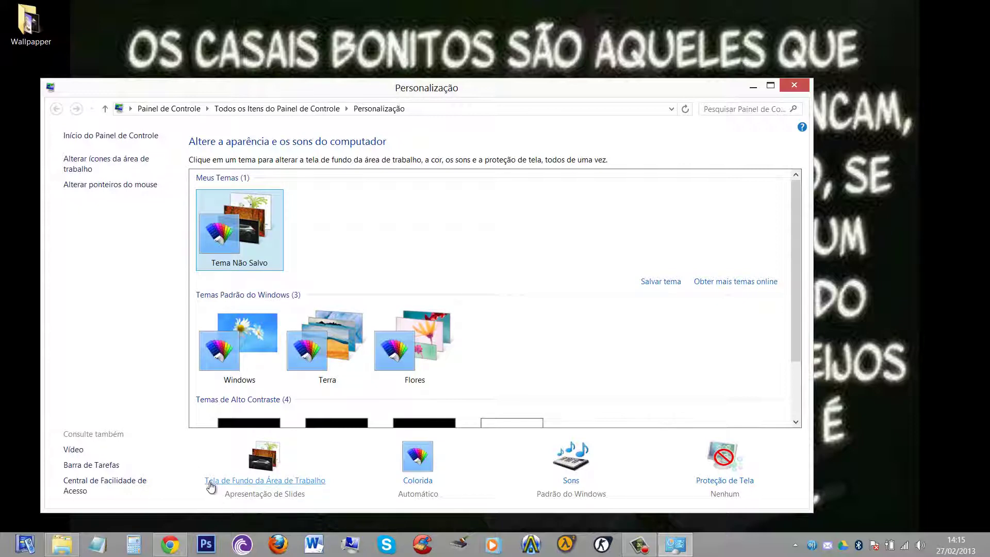
click(273, 481)
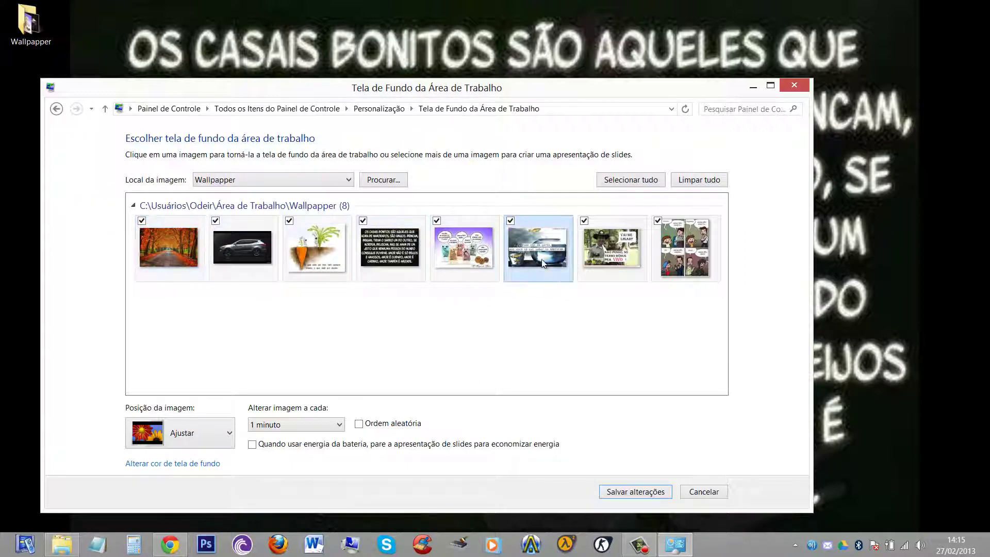
click(74, 549)
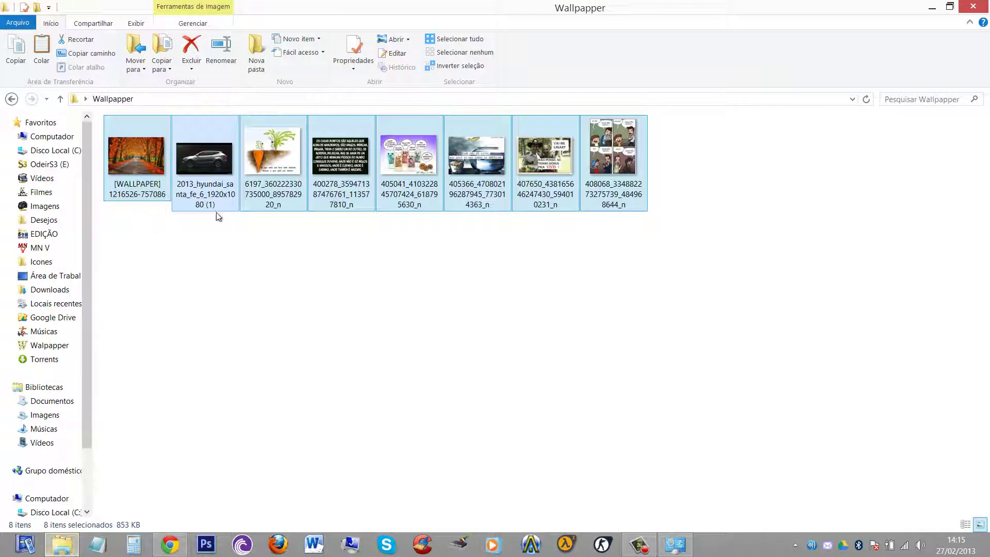
click(931, 8)
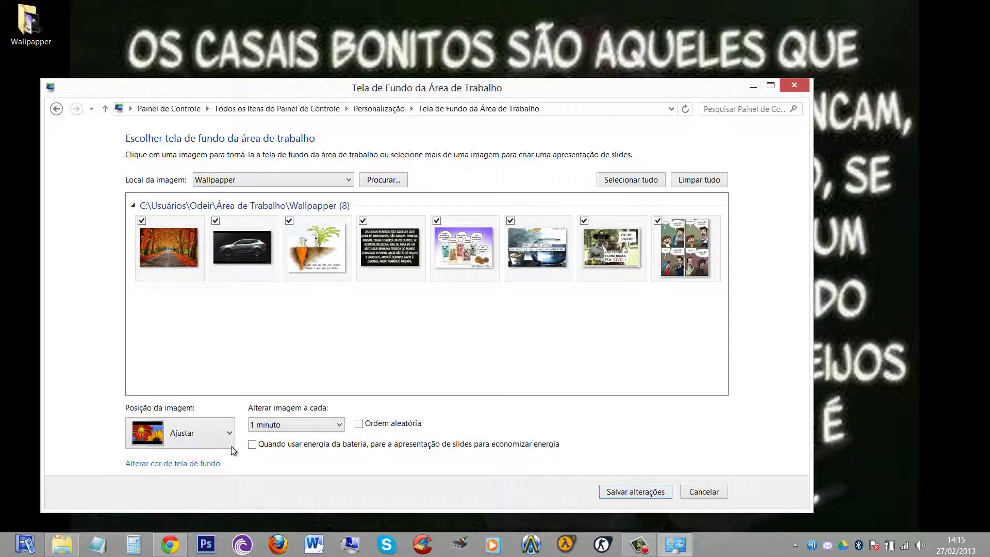
- Try the Preencher picture position on the desktop background, and return it to Ajustar
click(230, 442)
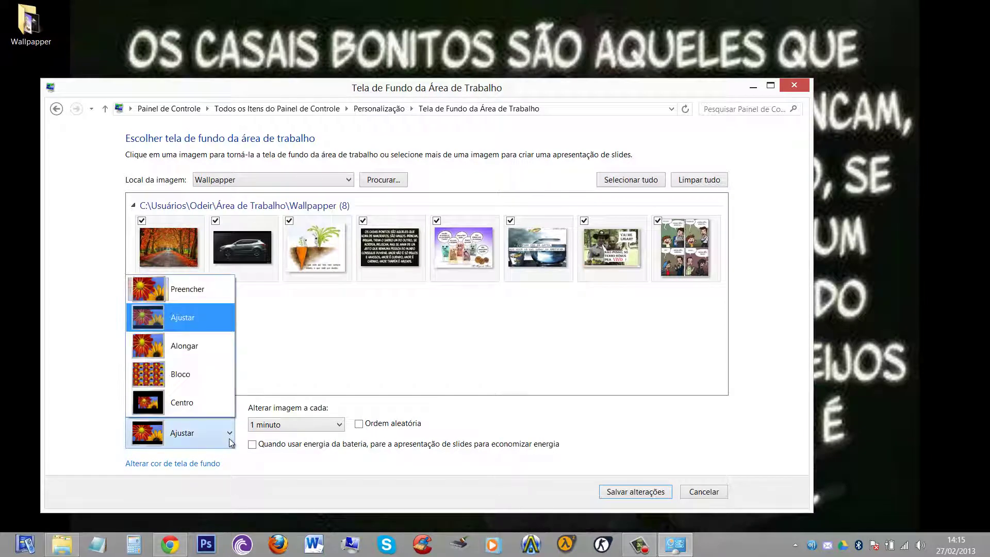
click(199, 296)
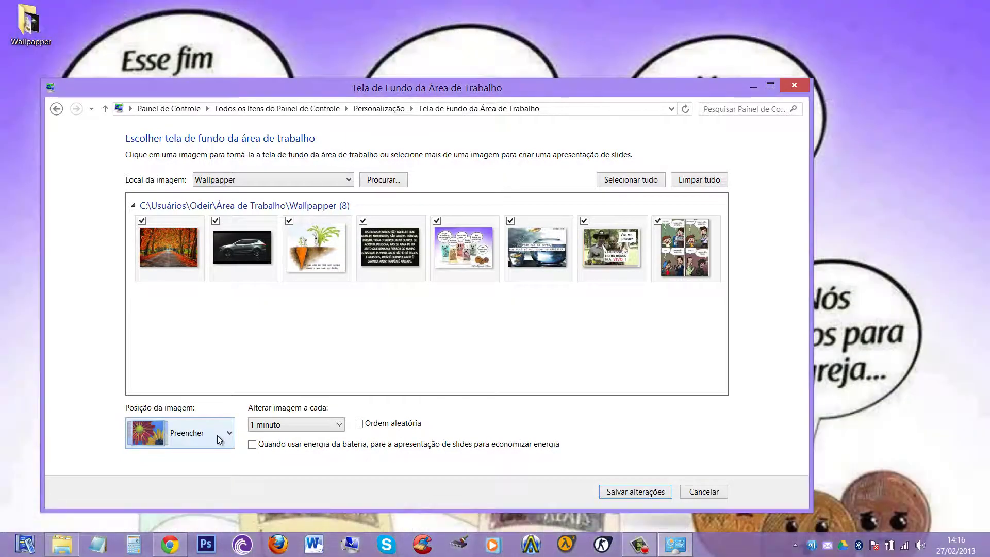
click(215, 435)
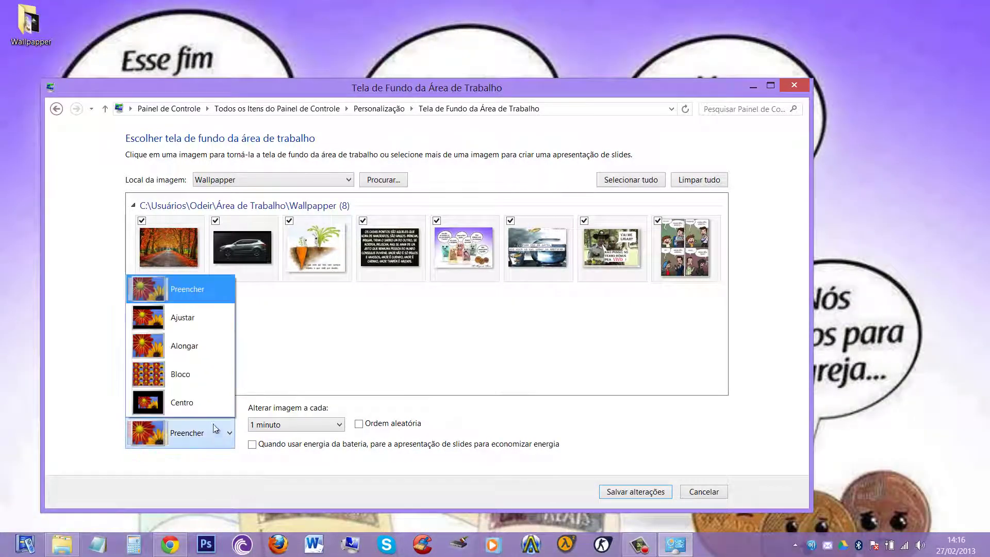
click(183, 320)
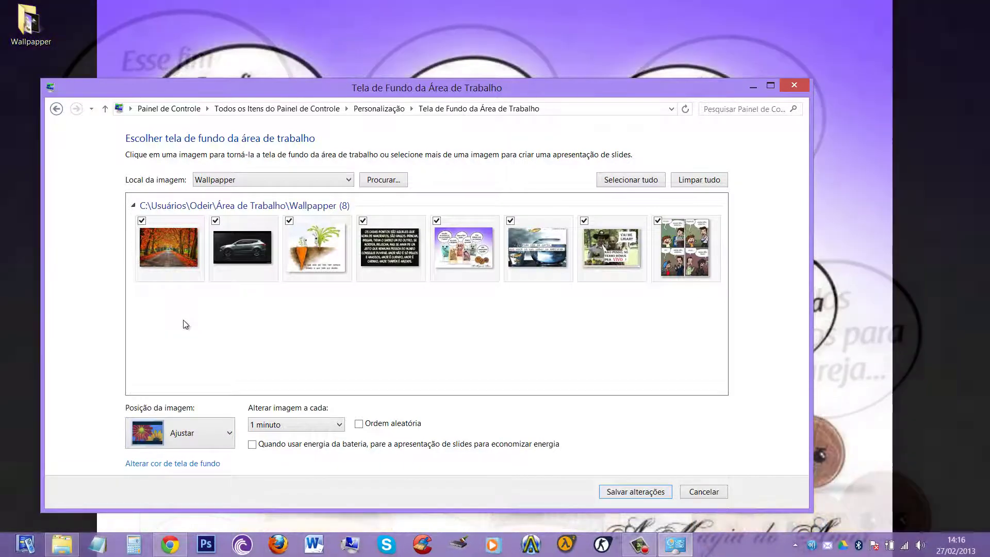
- Try the Alongar picture position, view the background on the uncovered desktop and restore the settings window
click(203, 420)
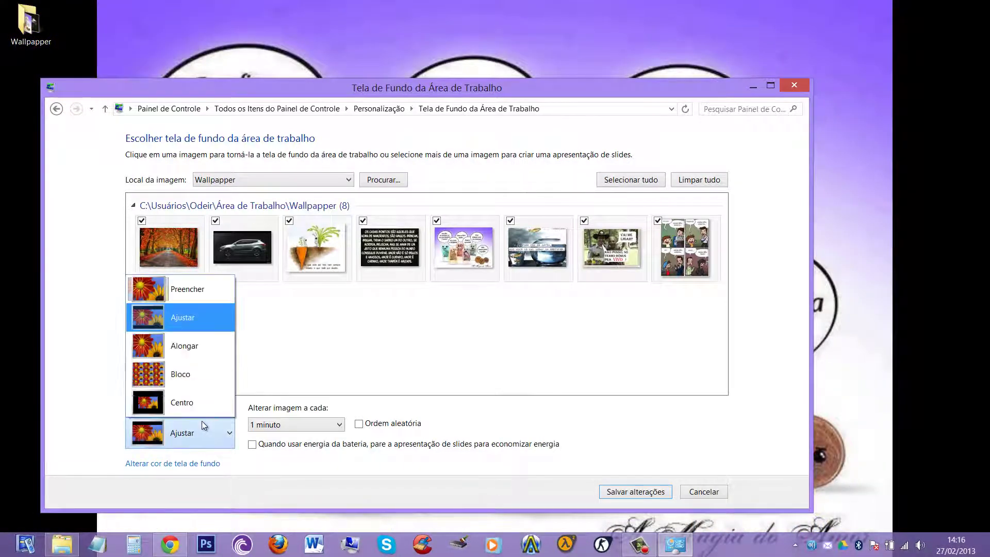
click(201, 351)
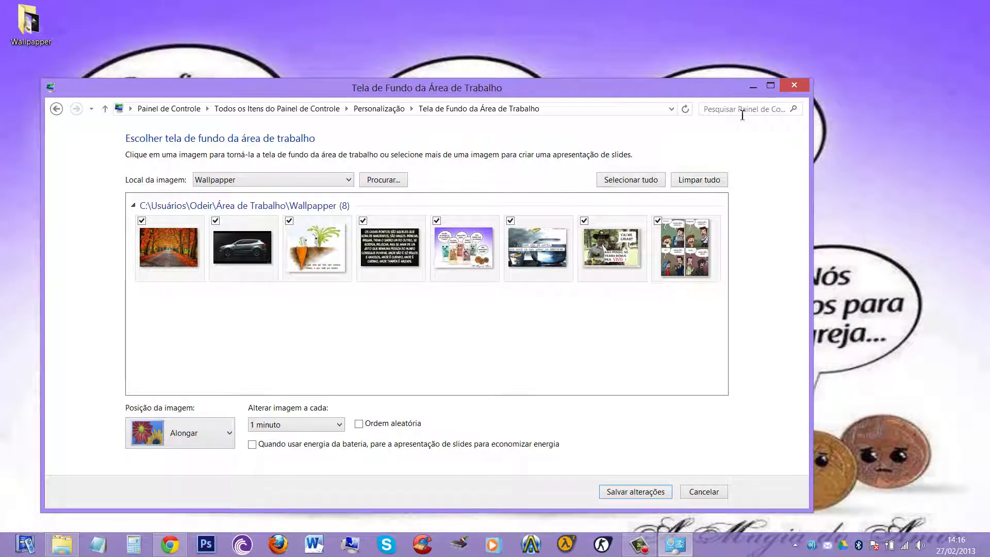
click(752, 88)
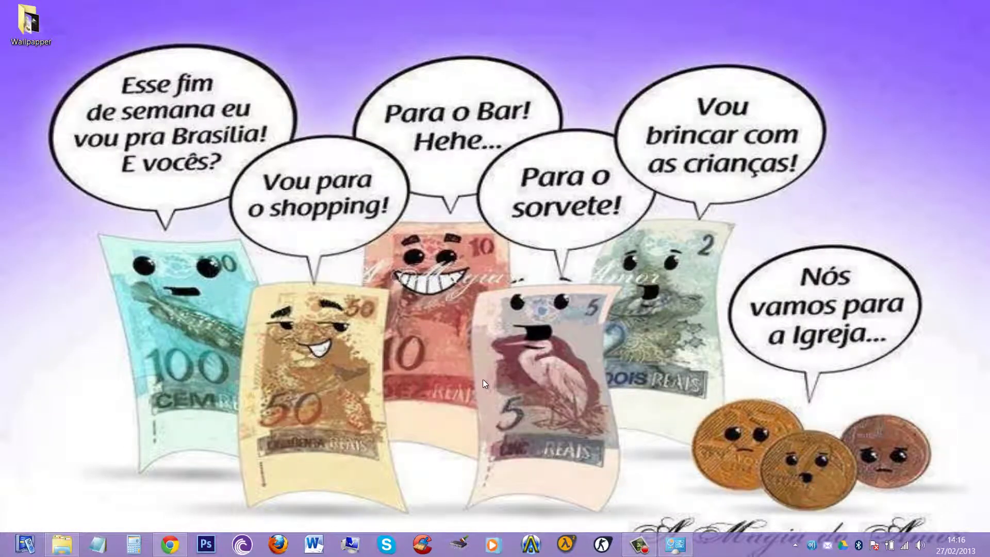
click(674, 544)
- Try the Bloco picture position, preview the tiled background on the desktop and restore the settings window
click(211, 443)
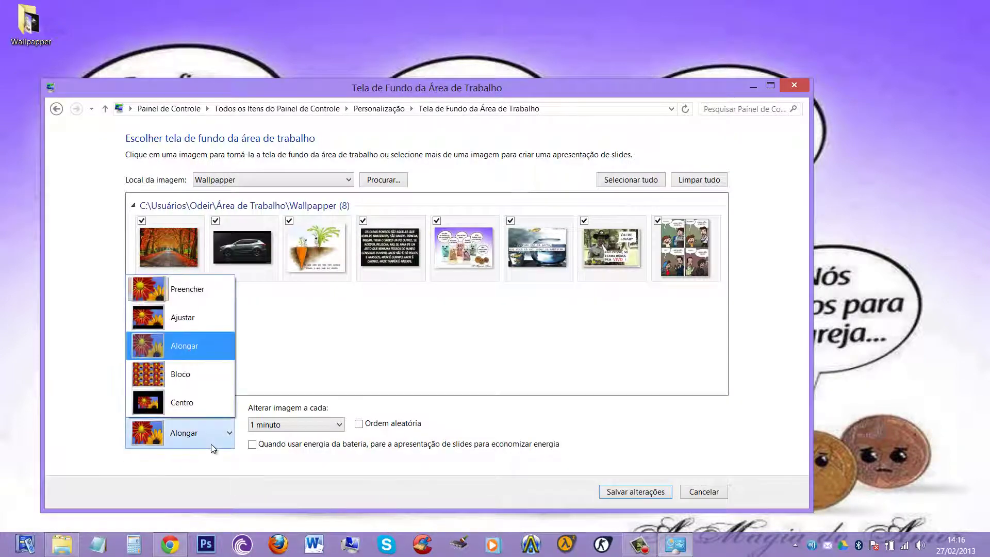
click(187, 381)
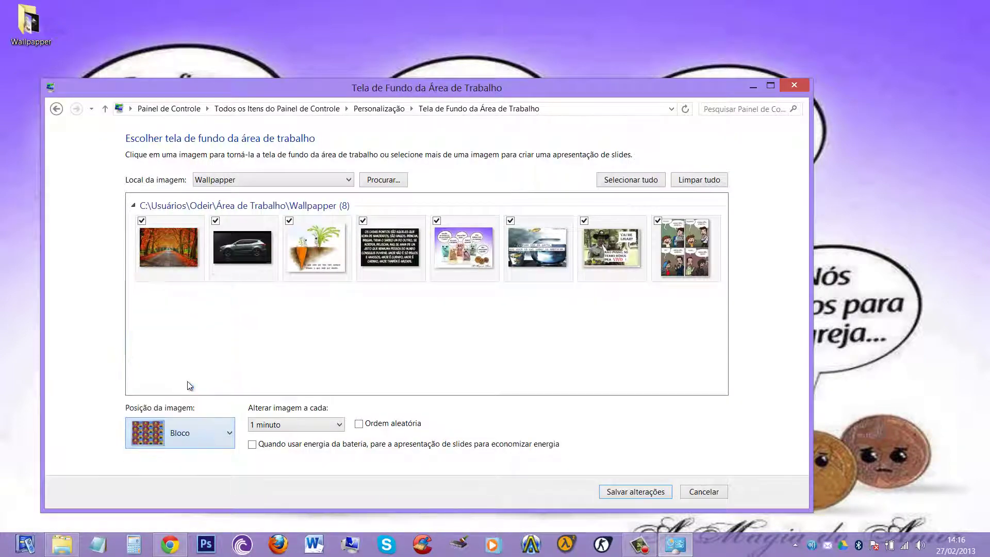
click(752, 88)
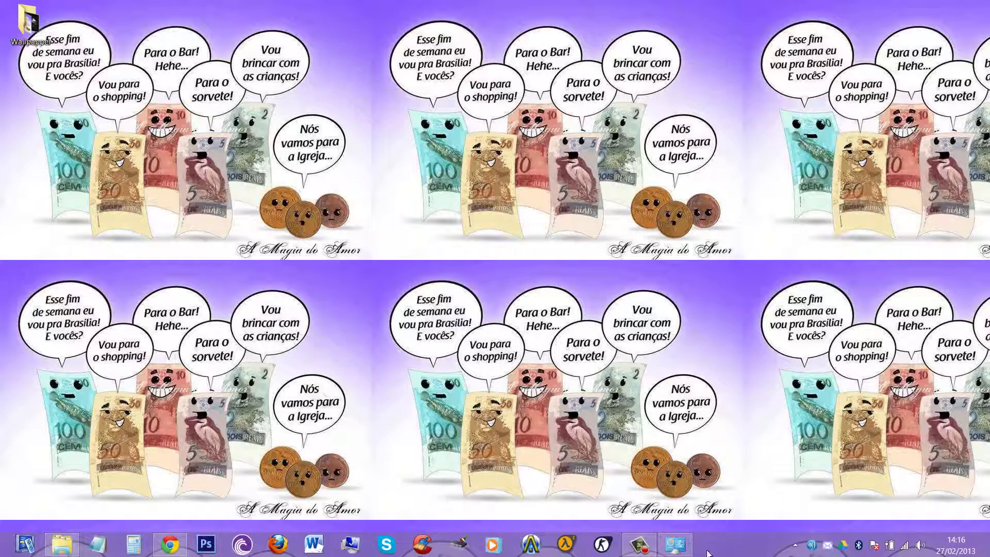
click(676, 550)
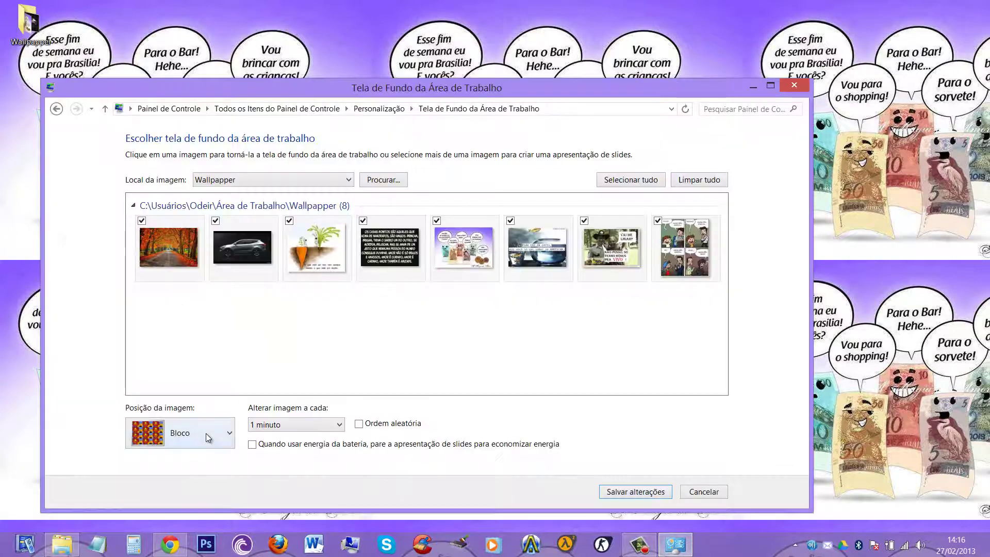
- Try the Centro picture position, preview the centred background on the desktop and restore the settings window
click(206, 433)
click(193, 408)
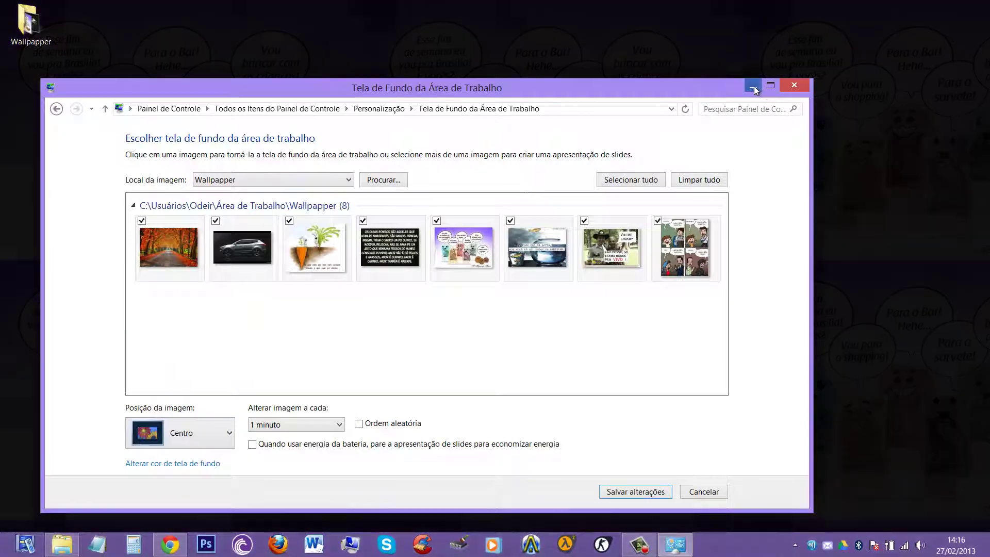
click(753, 87)
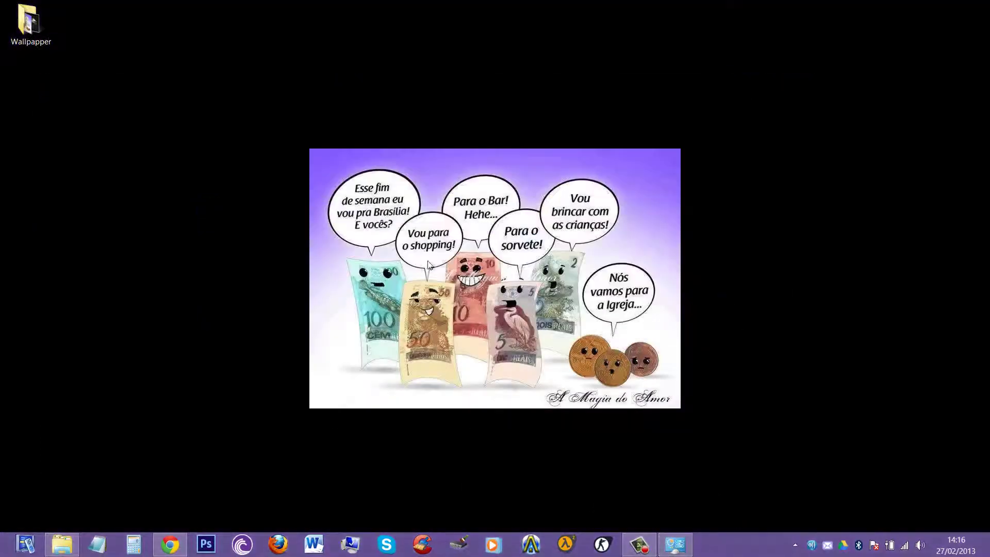
click(688, 541)
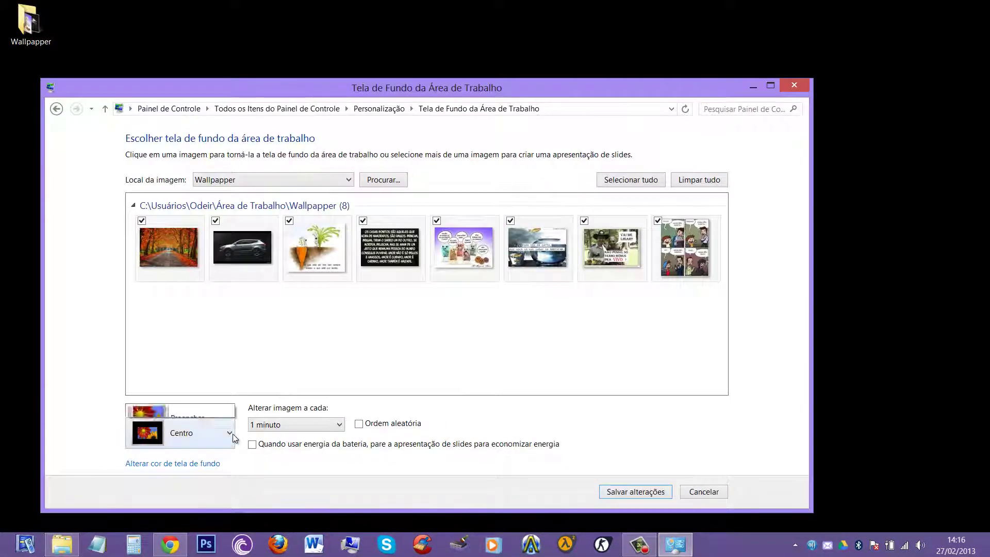
- Set the picture position to Ajustar and the image change interval to 10 segundos, save the changes and close the personalization window
click(232, 434)
click(204, 313)
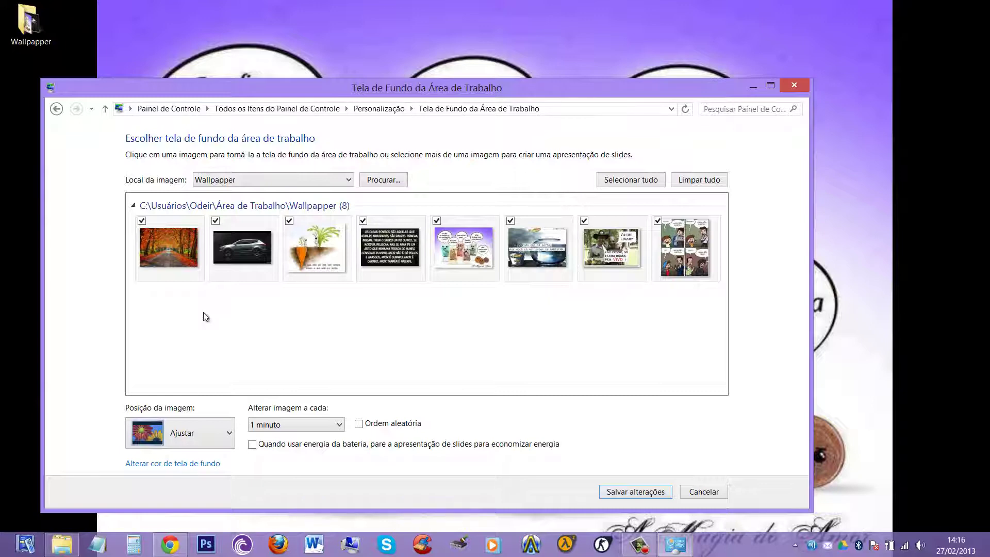
click(342, 430)
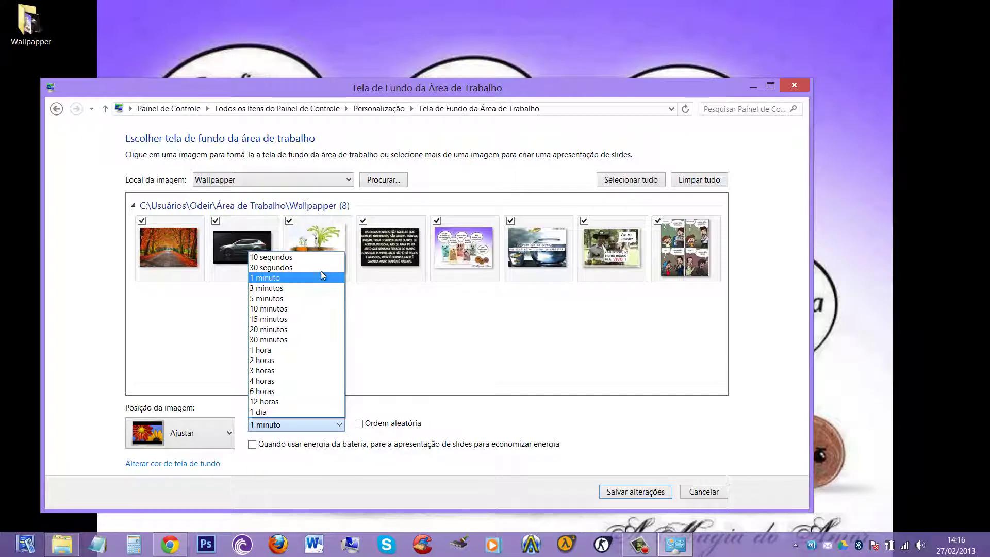
click(327, 257)
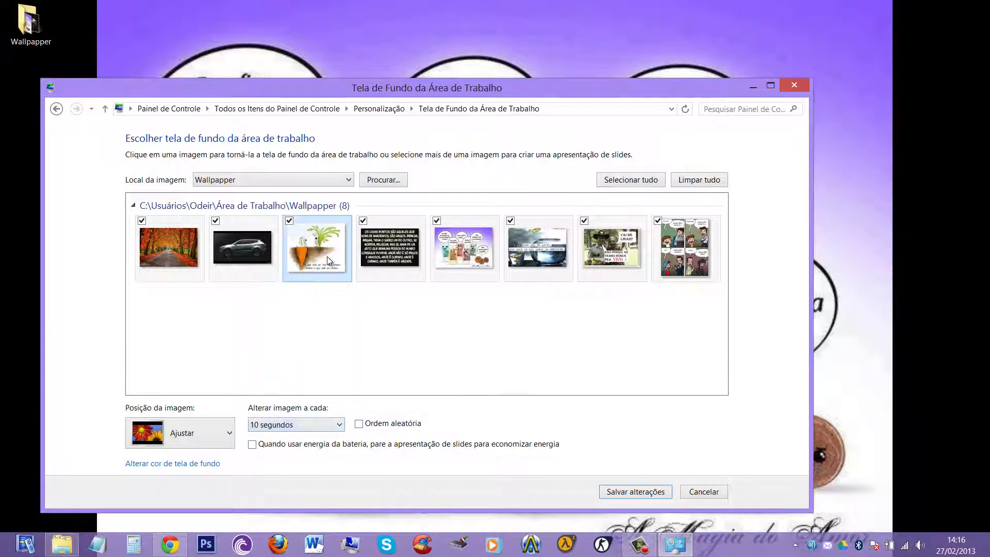
click(329, 427)
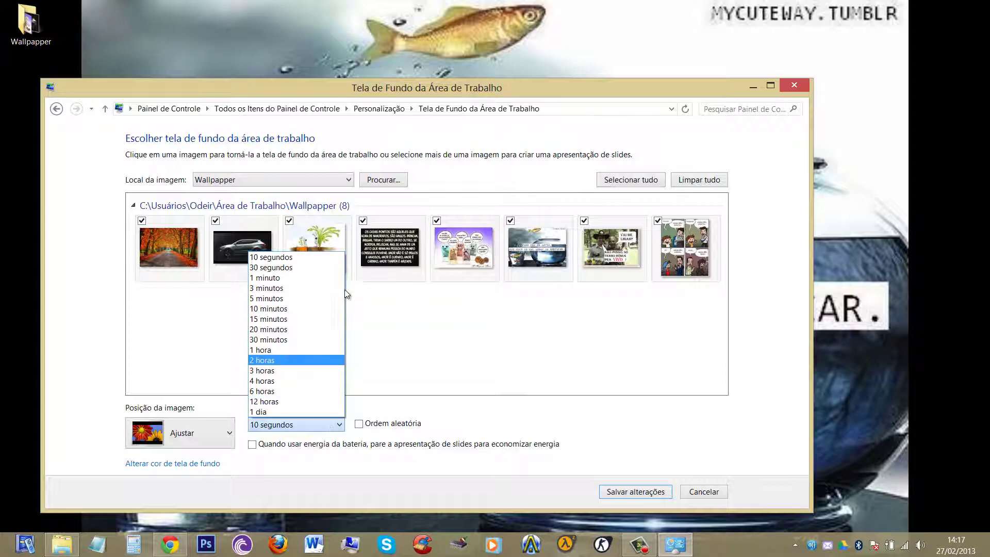
click(319, 257)
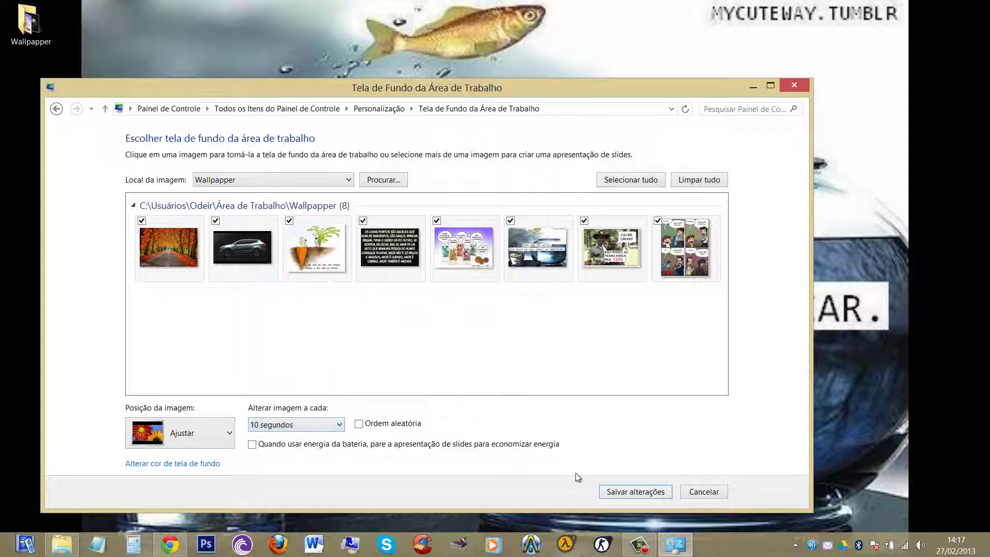
click(621, 493)
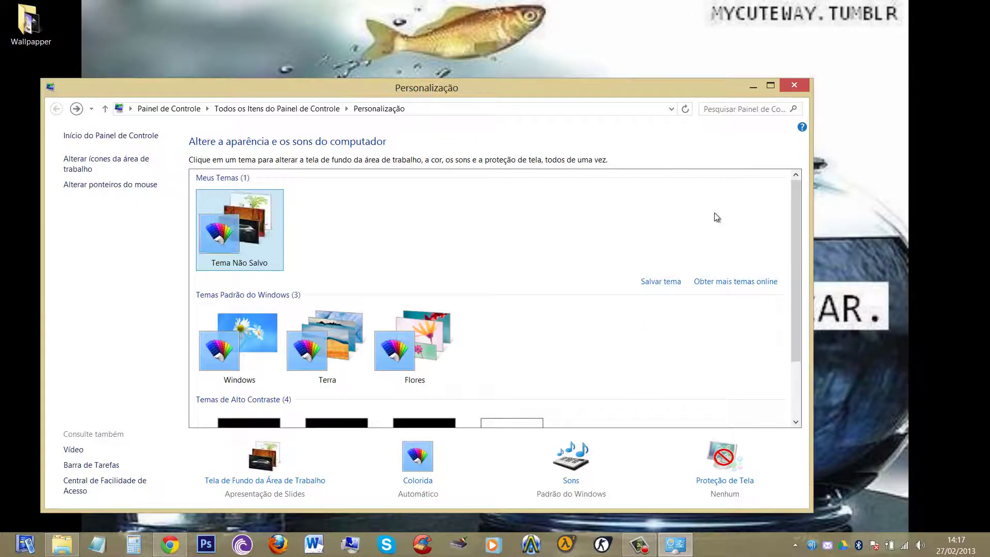
click(789, 86)
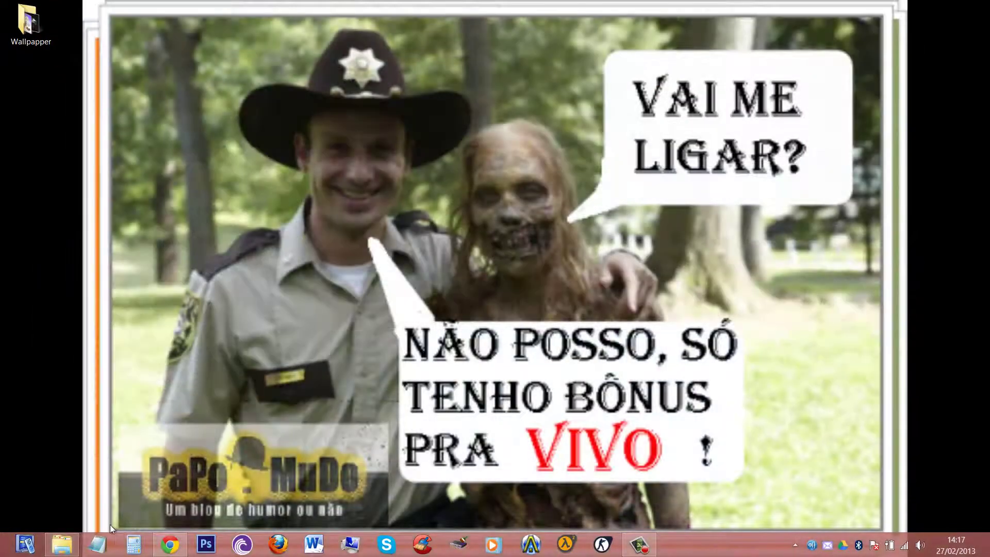
- Bring back the Wallpapper folder window and deselect all its images
click(62, 544)
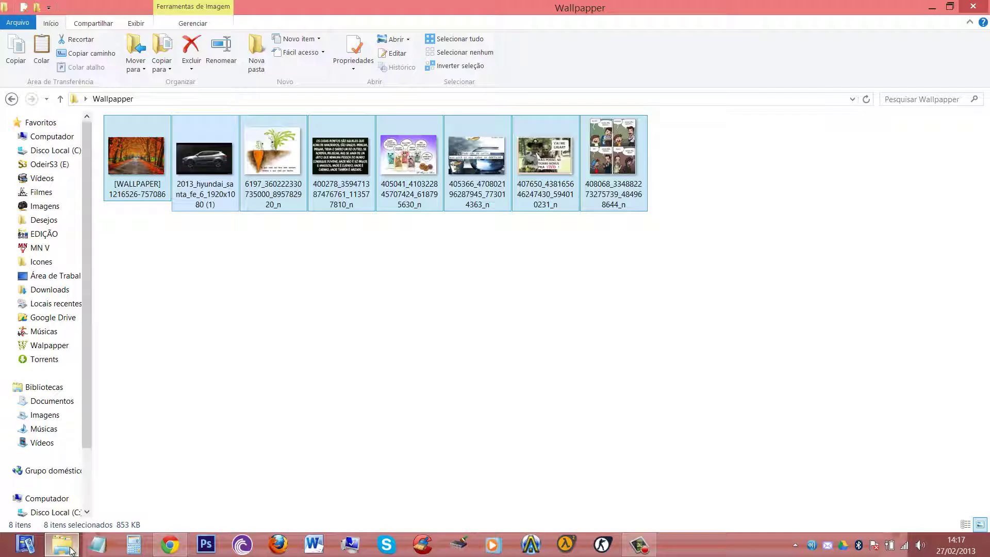
click(615, 299)
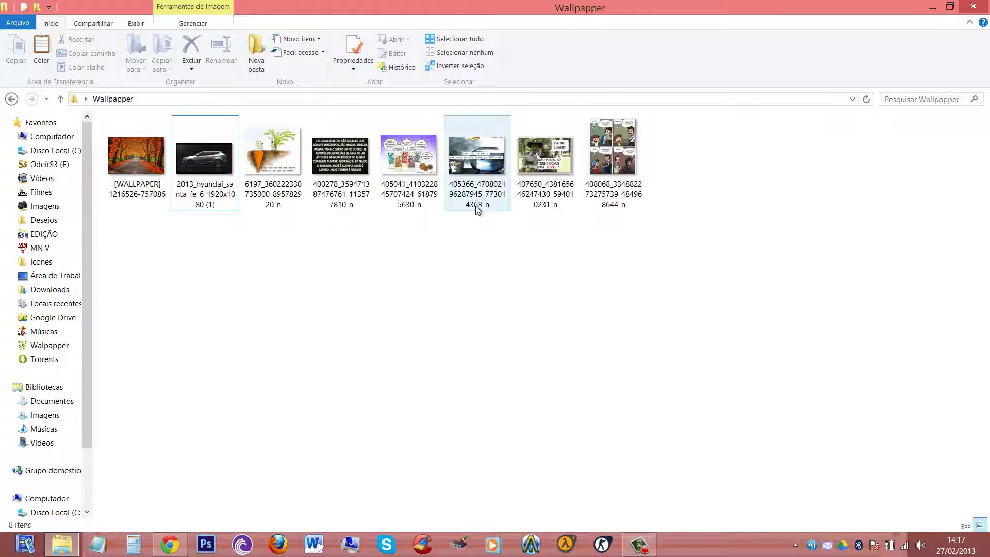
- Delete the 405366 JPEG image, the sixth picture in the Wallpapper folder, and minimize the folder window
mouse_move(476, 206)
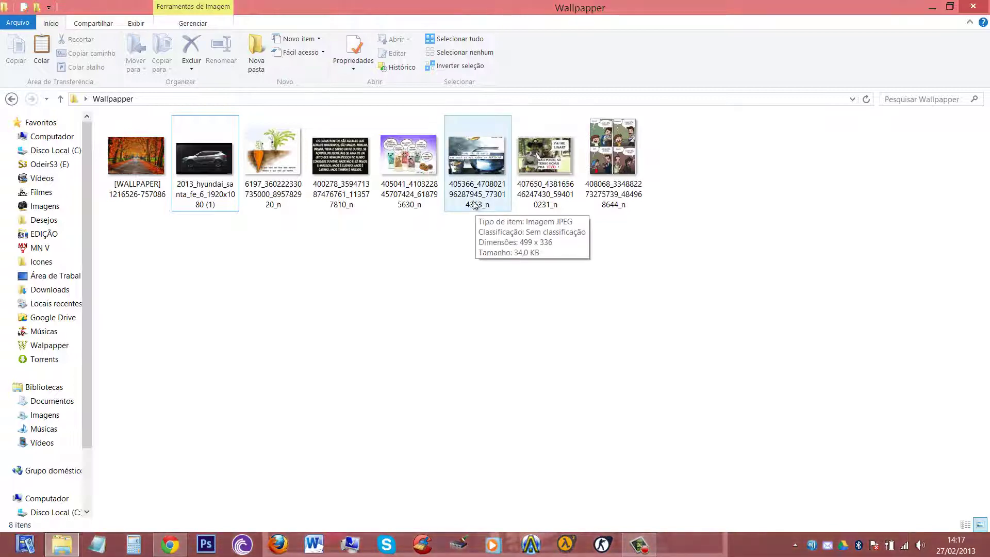
click(494, 165)
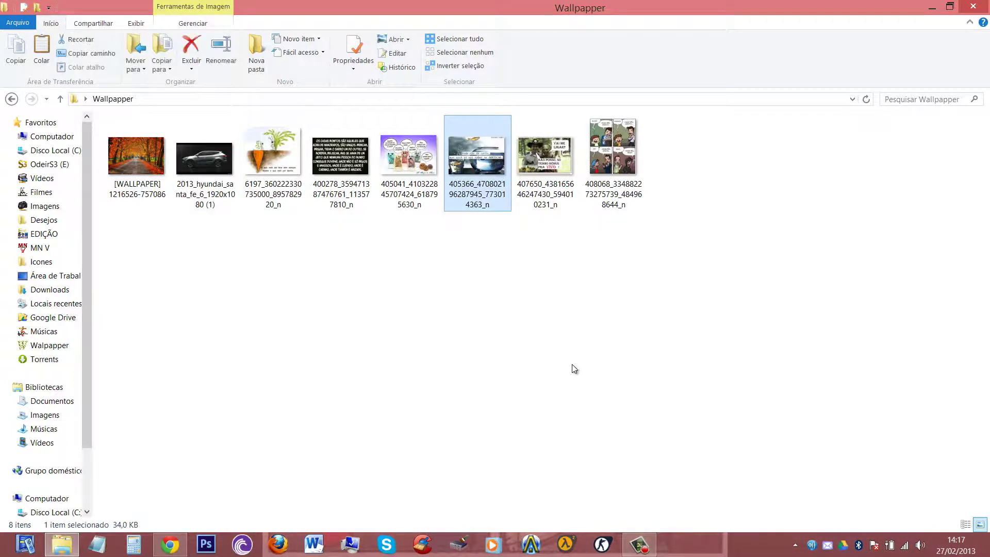
key(Delete)
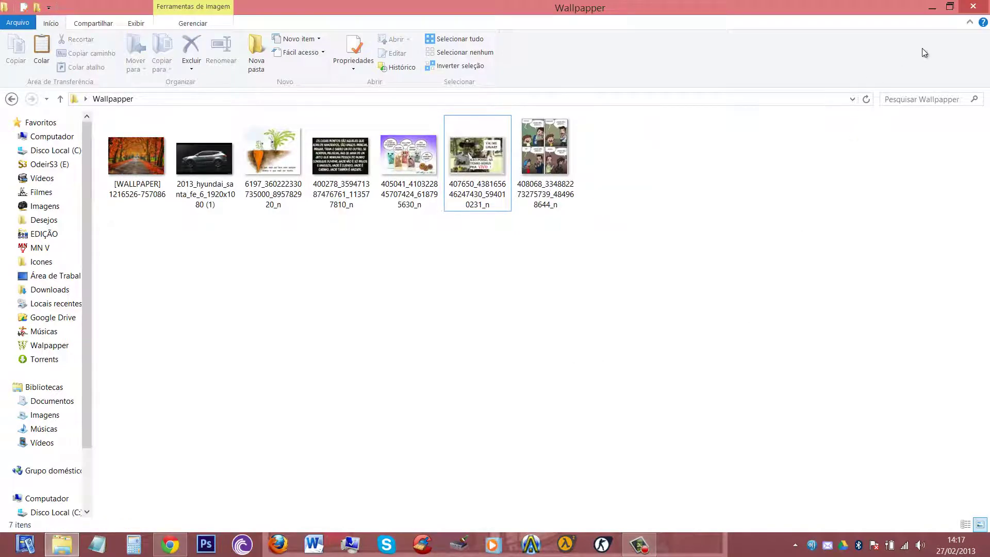
click(931, 8)
- Check the slideshow images in the desktop background settings and close the settings window
right_click(680, 250)
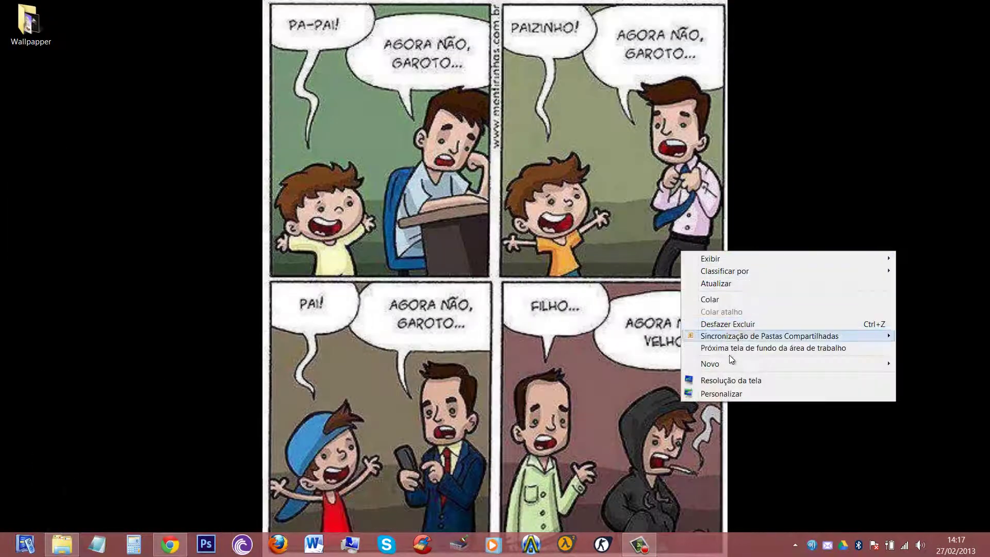
click(736, 395)
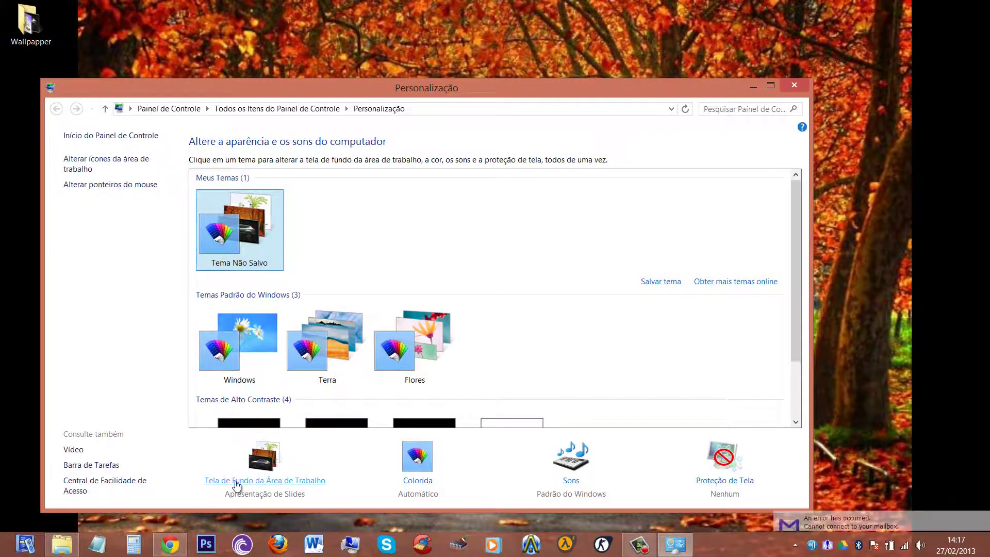
click(236, 481)
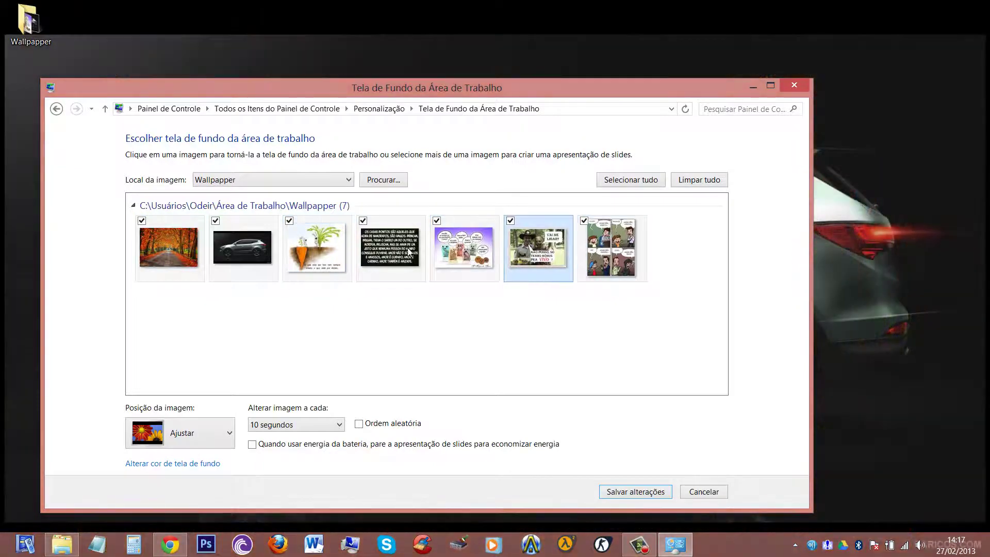
click(796, 86)
- Switch to Chrome, open the original of the first beach image from the paisagens results and start saving it
click(166, 546)
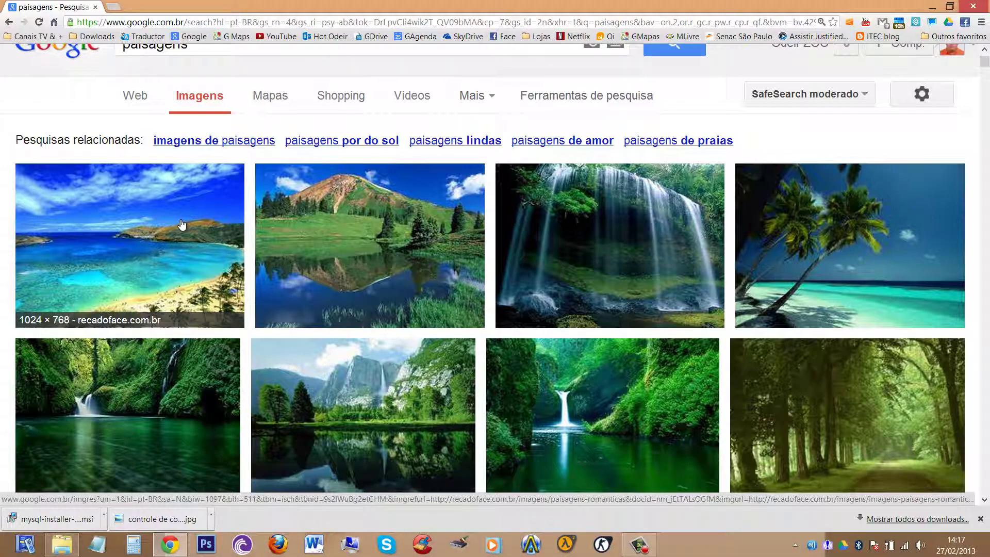
middle_click(182, 224)
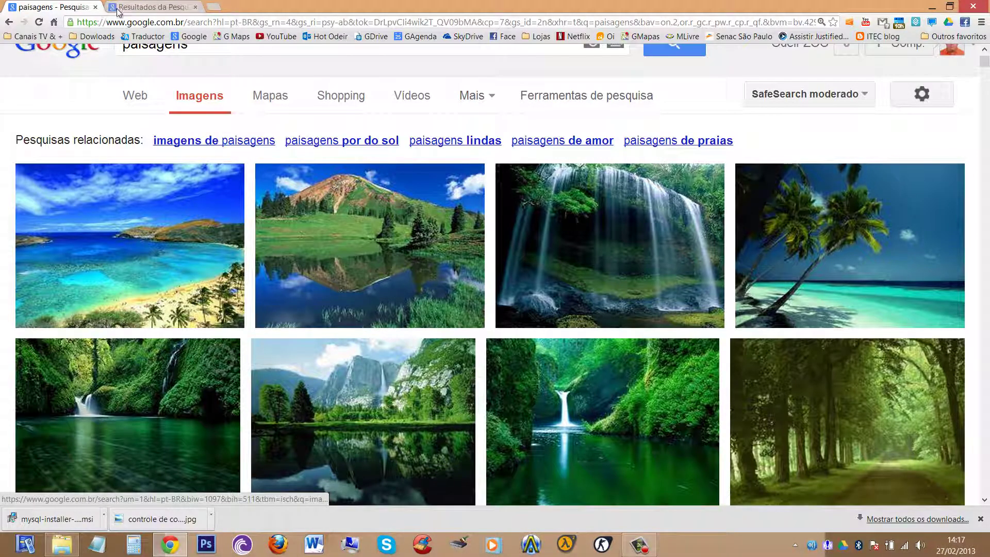
click(152, 9)
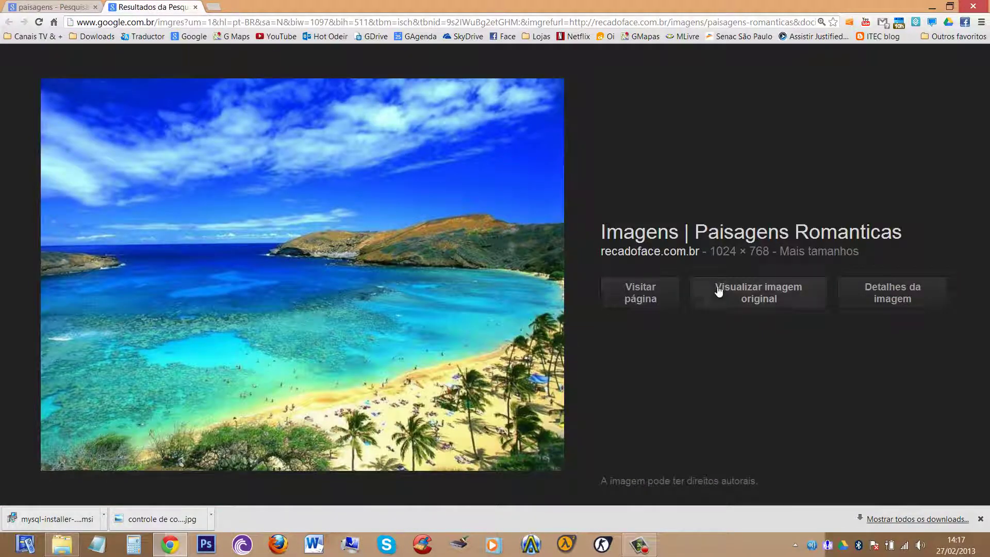
click(790, 306)
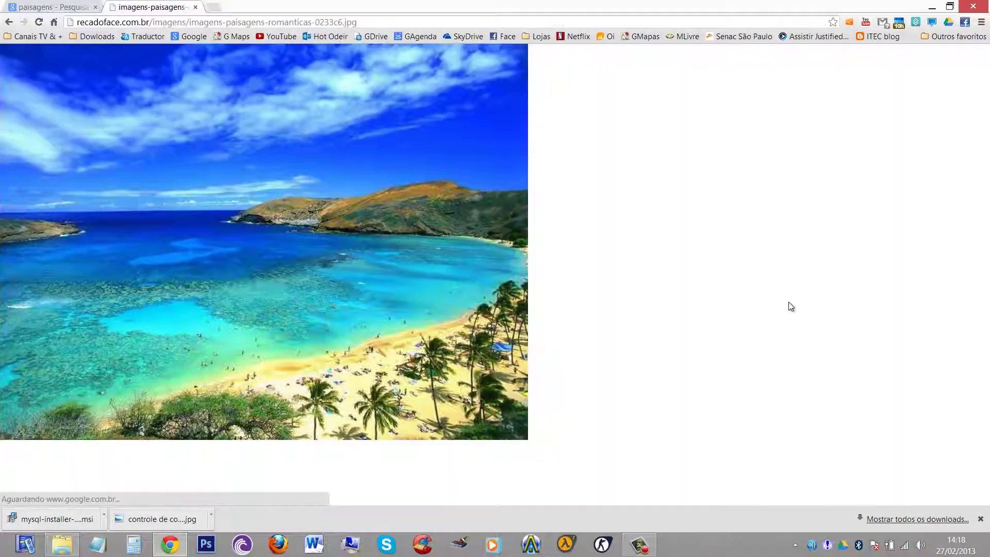
right_click(429, 177)
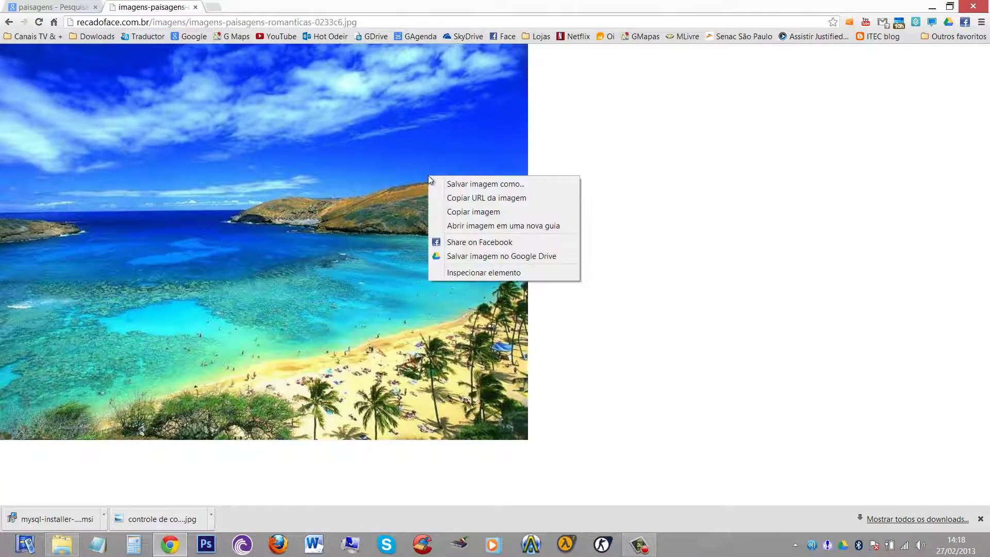
click(453, 189)
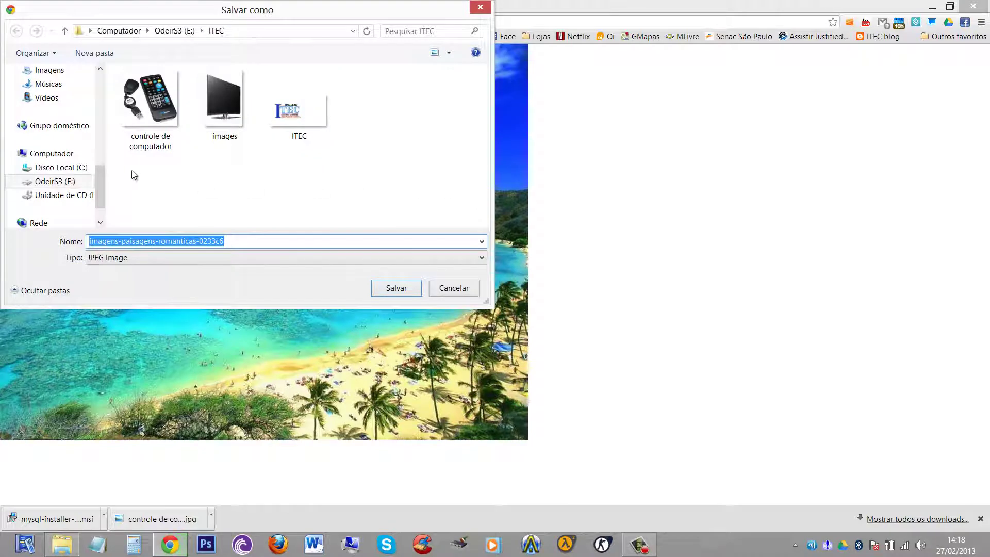
drag(99, 199, 106, 106)
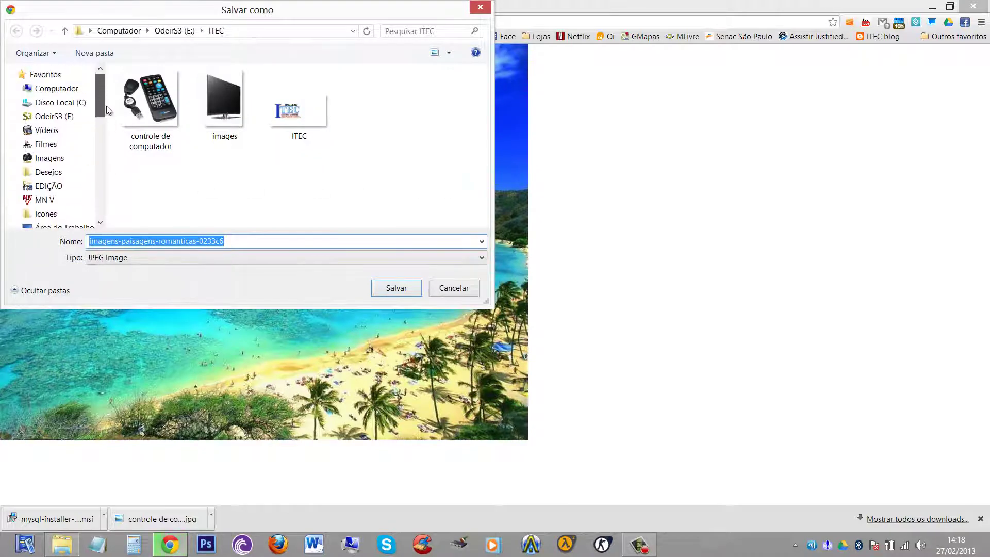
click(65, 116)
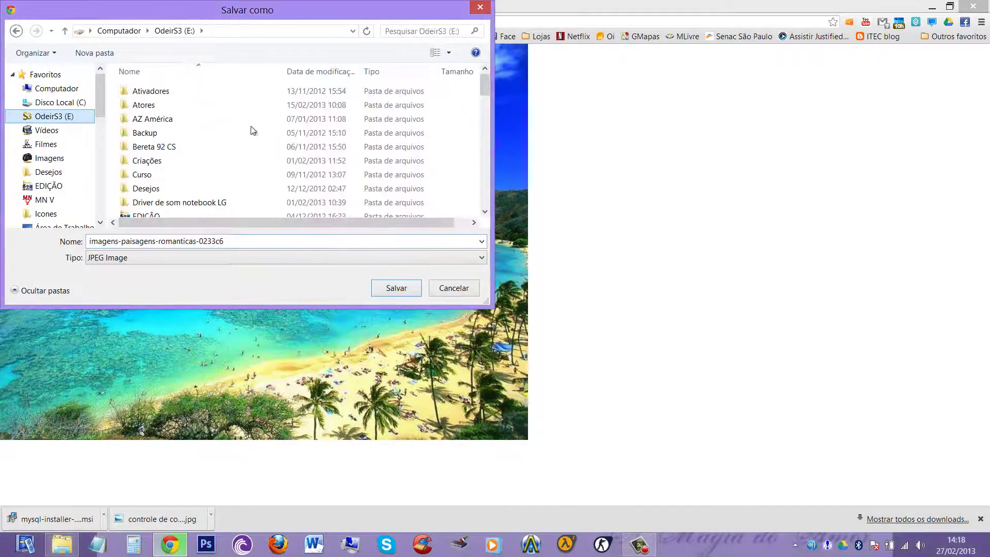
click(307, 135)
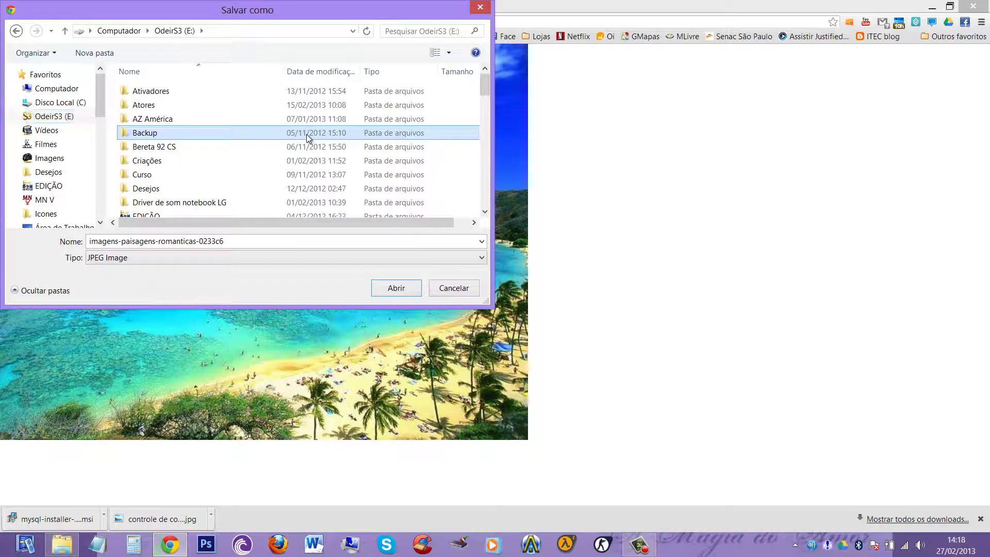
key(n)
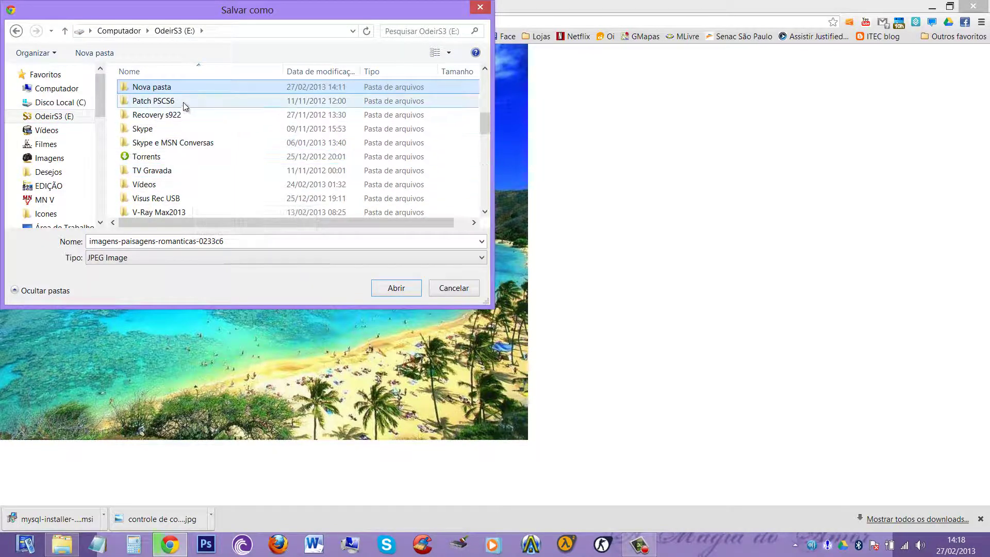
scroll(86, 104, down, 2)
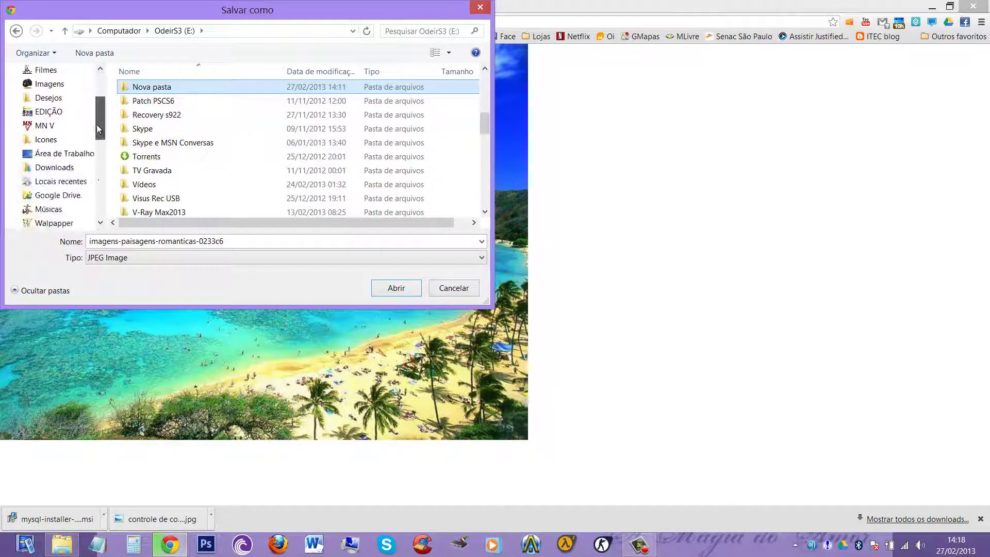
- Save the image as Paisagem in the Wallpapper folder on the Área de Trabalho
click(69, 155)
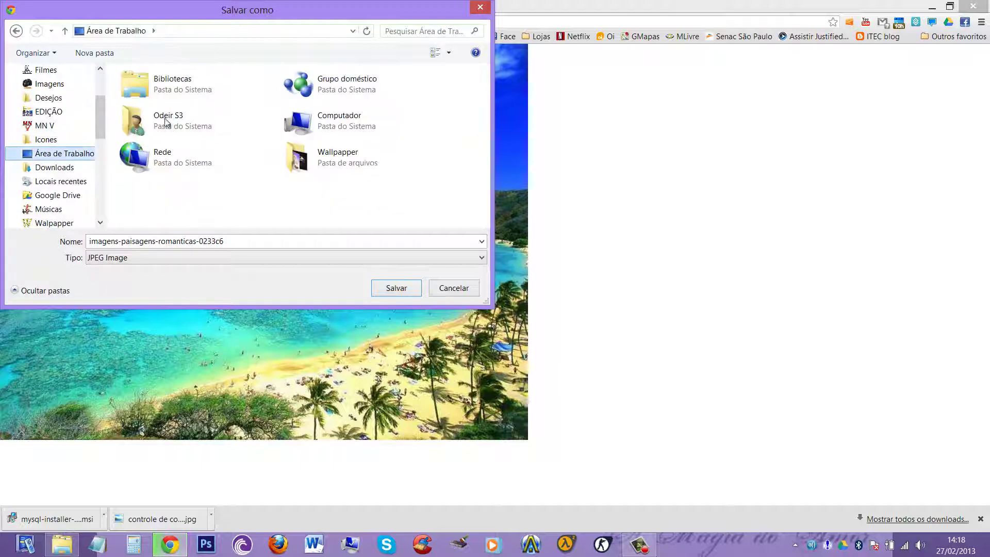
double_click(325, 150)
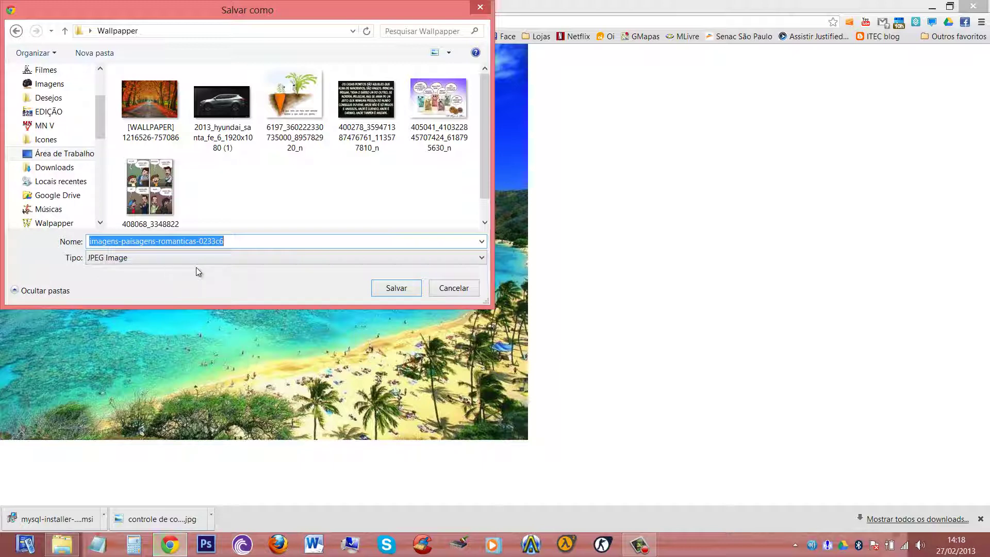
click(271, 240)
double_click(159, 239)
text(P)
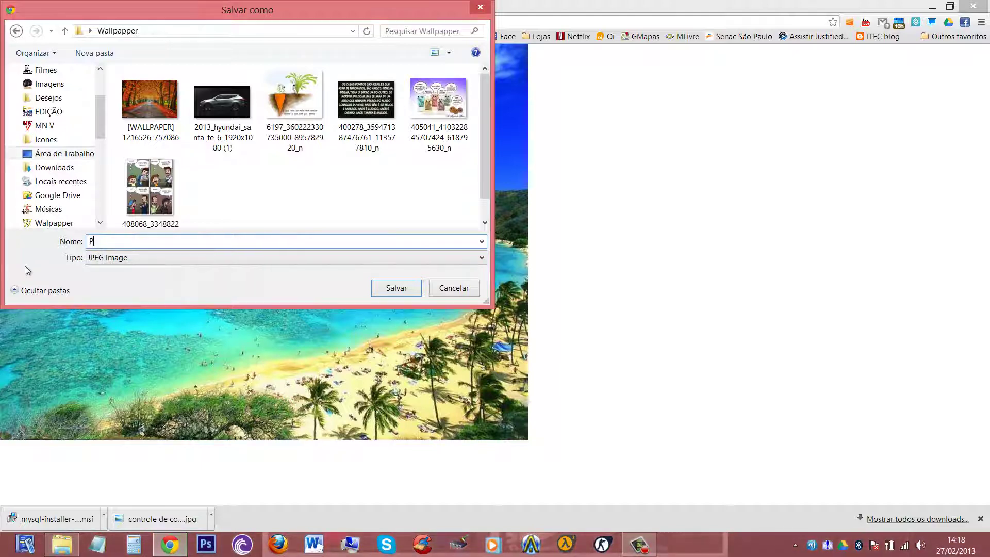
text(aisagem)
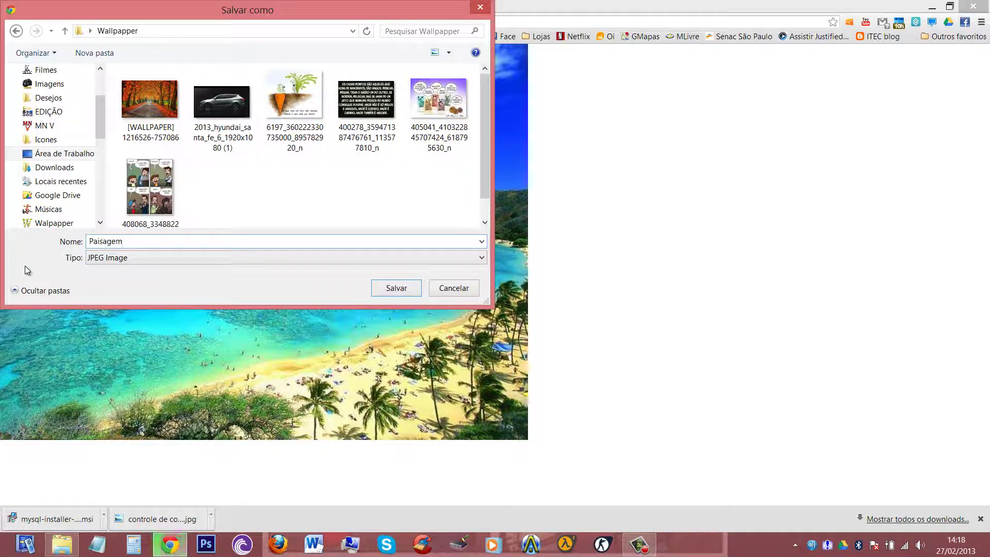
click(409, 288)
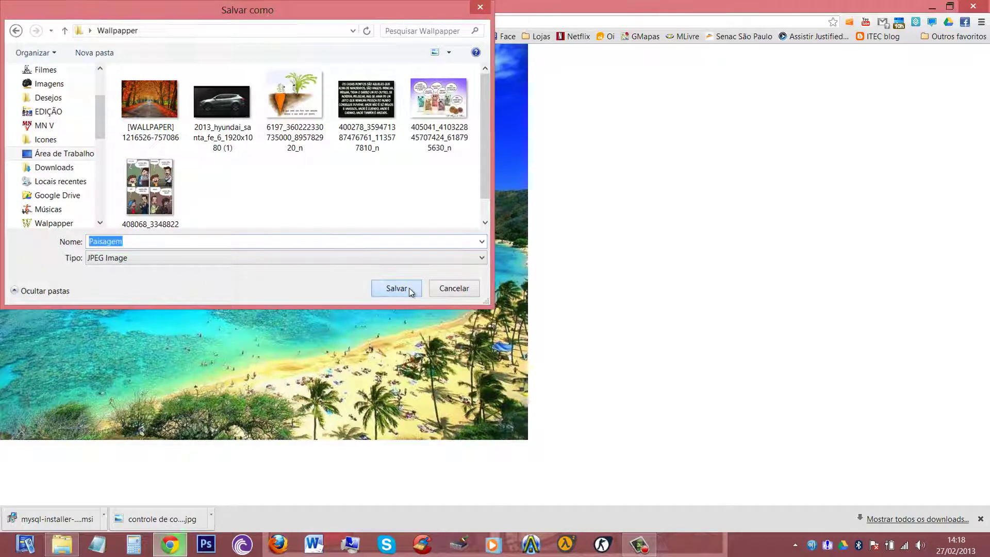
- Check the Wallpapper folder for the saved picture and minimize the folder and browser windows
click(70, 544)
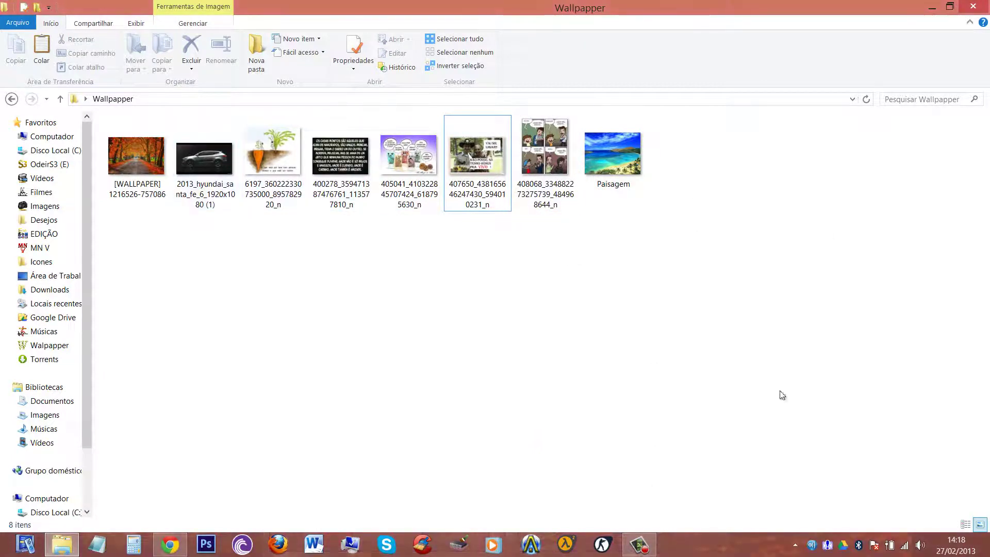
click(931, 11)
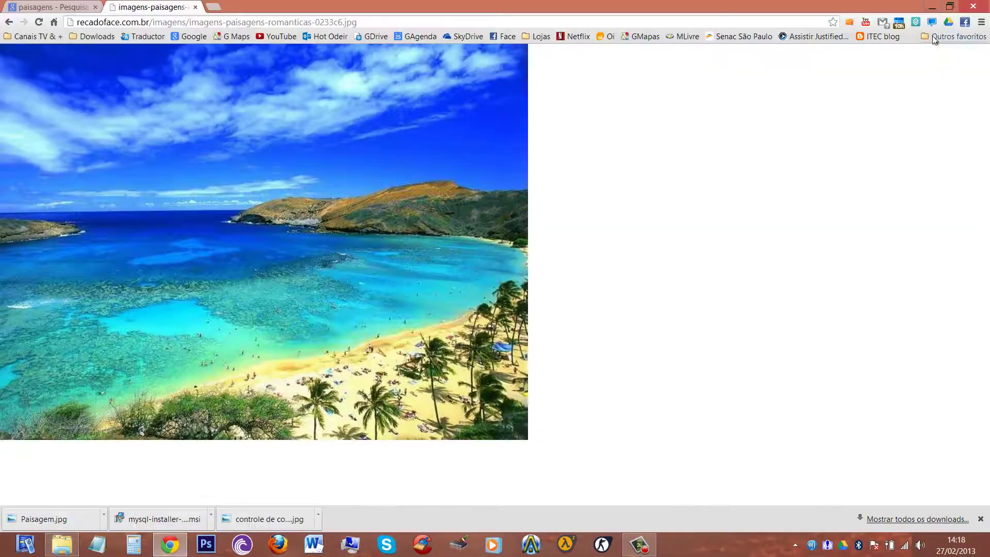
click(930, 7)
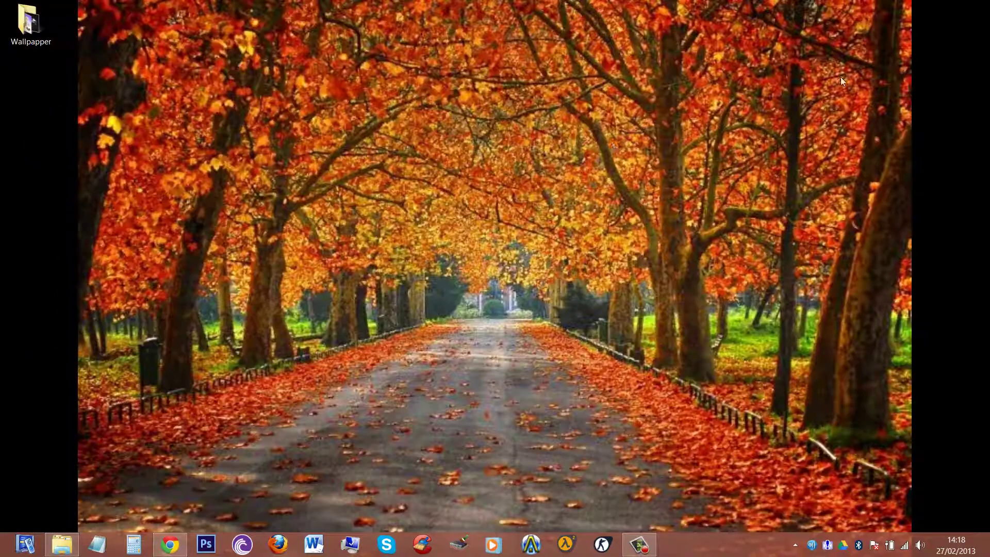
- Check the Wallpapper images in the desktop background settings, and clear the folder and settings windows to view the desktop
right_click(611, 142)
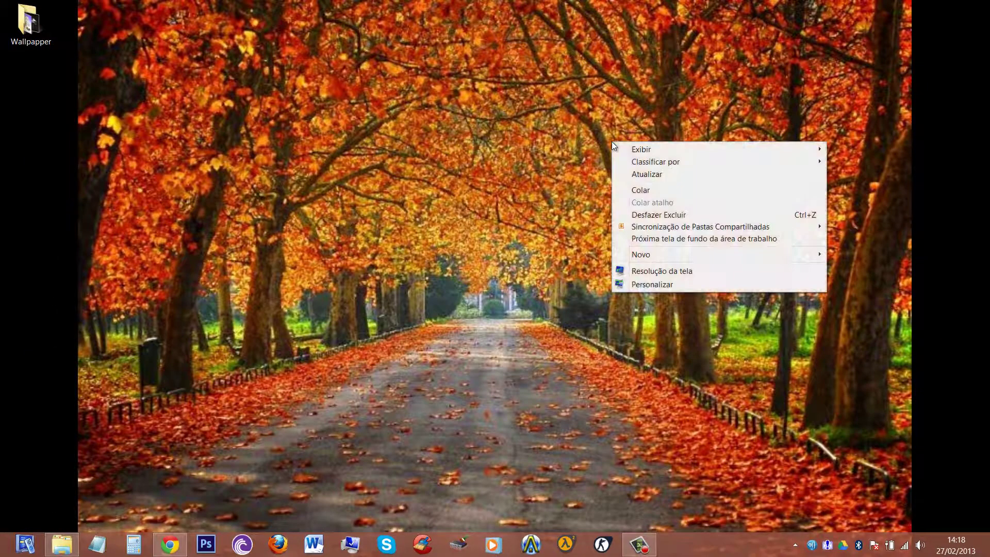
click(661, 285)
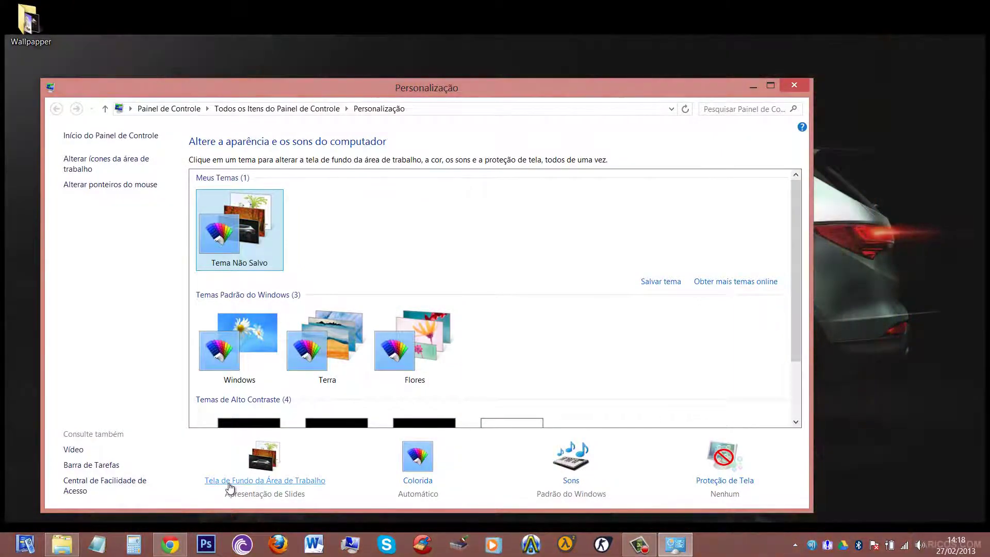
click(230, 482)
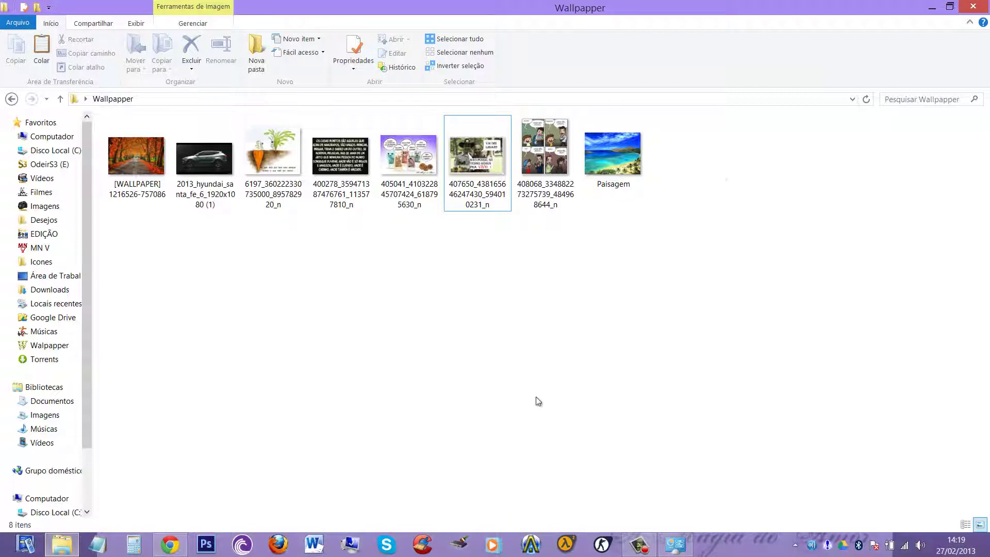
click(966, 13)
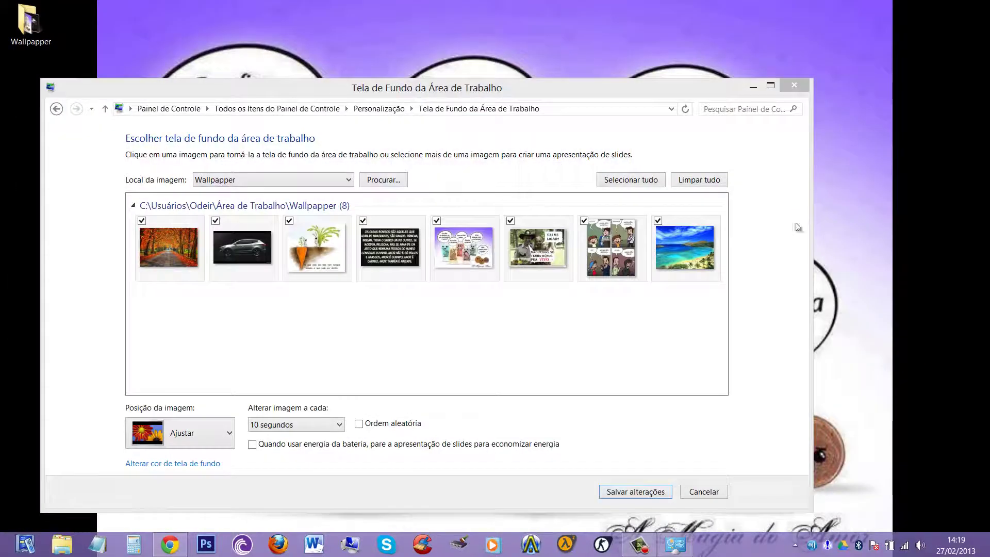
click(755, 91)
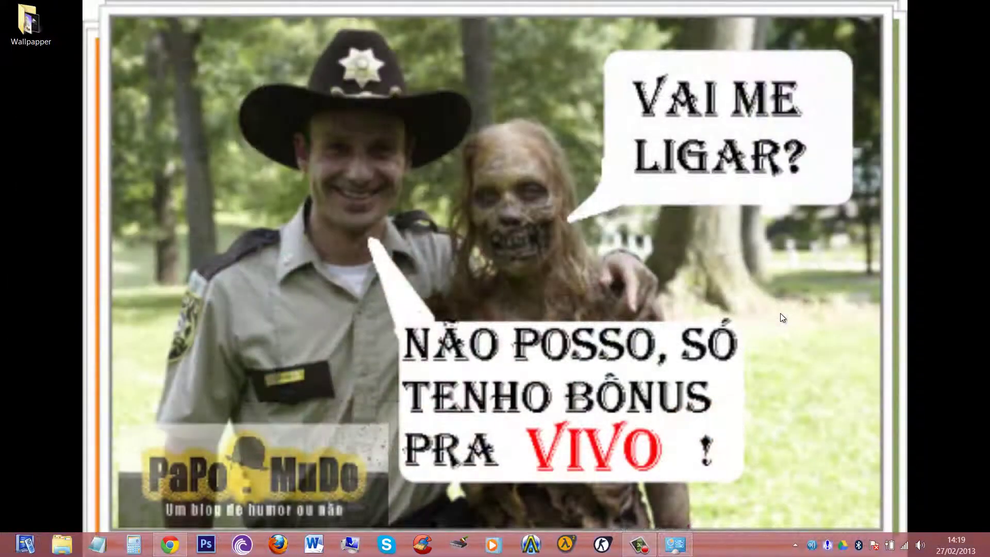